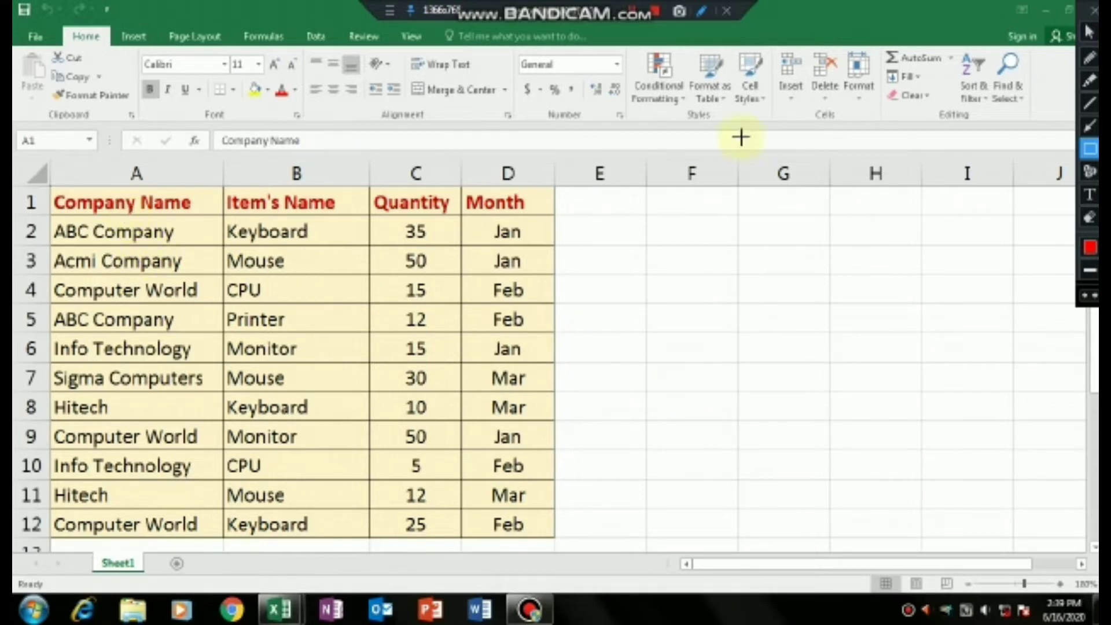
- Start a PivotTable from the data range A1:D12, including the header row
left_click(1088, 32)
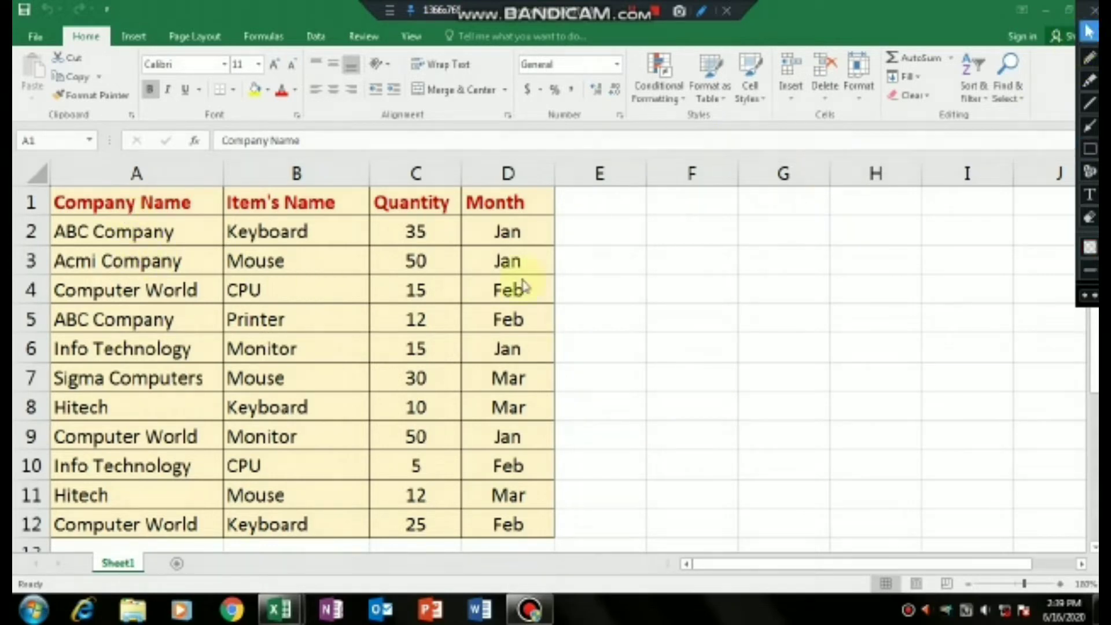
left_click(123, 202)
left_click_drag(124, 202, 496, 524)
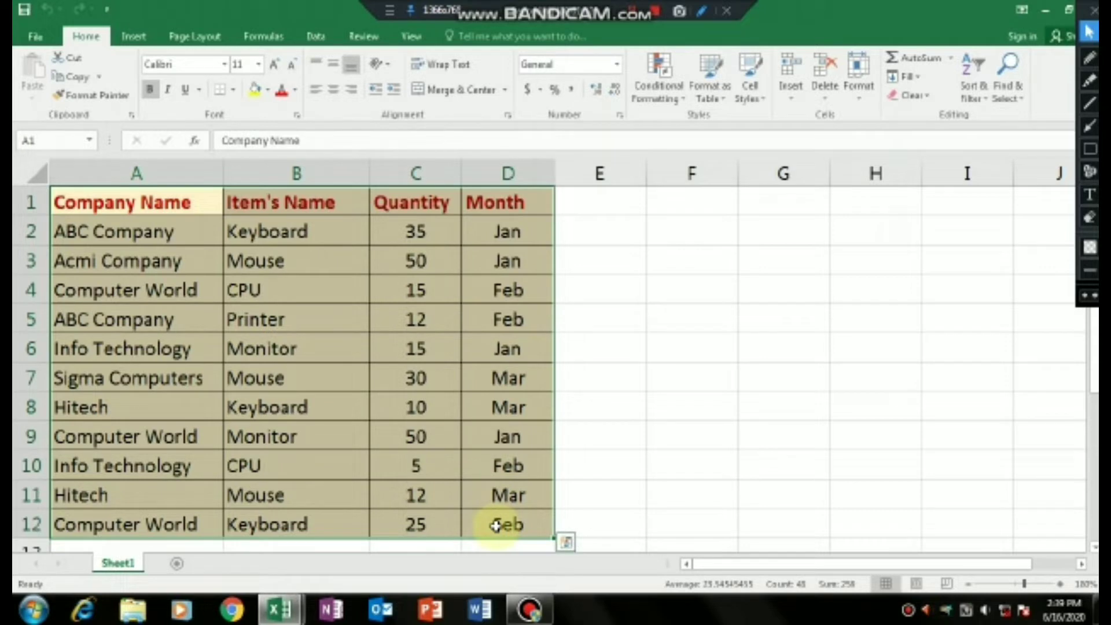
left_click(134, 38)
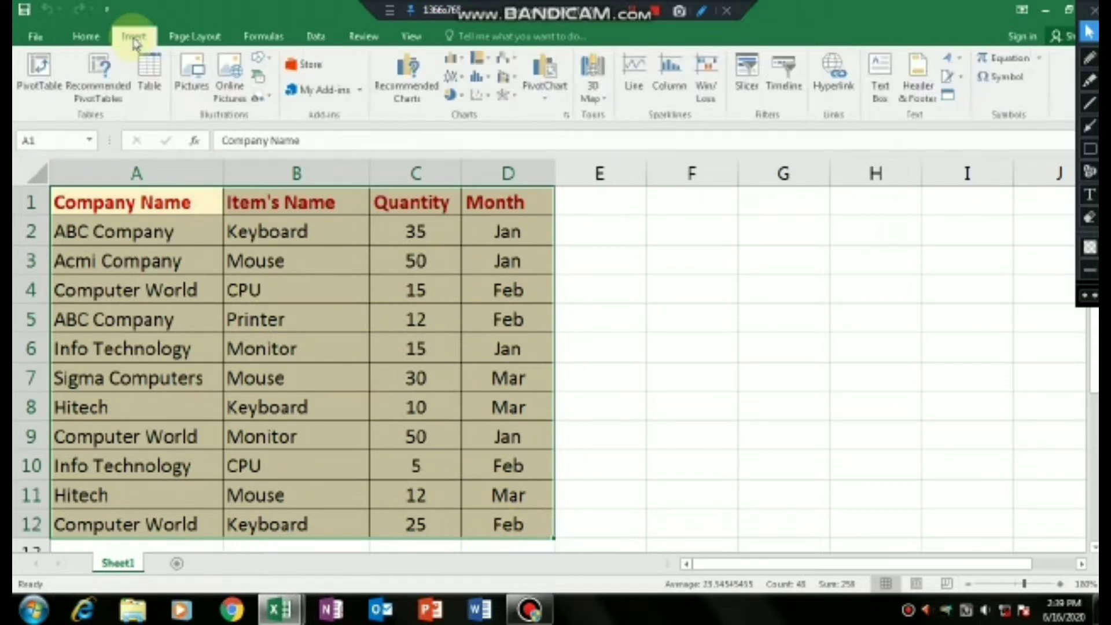
left_click(41, 87)
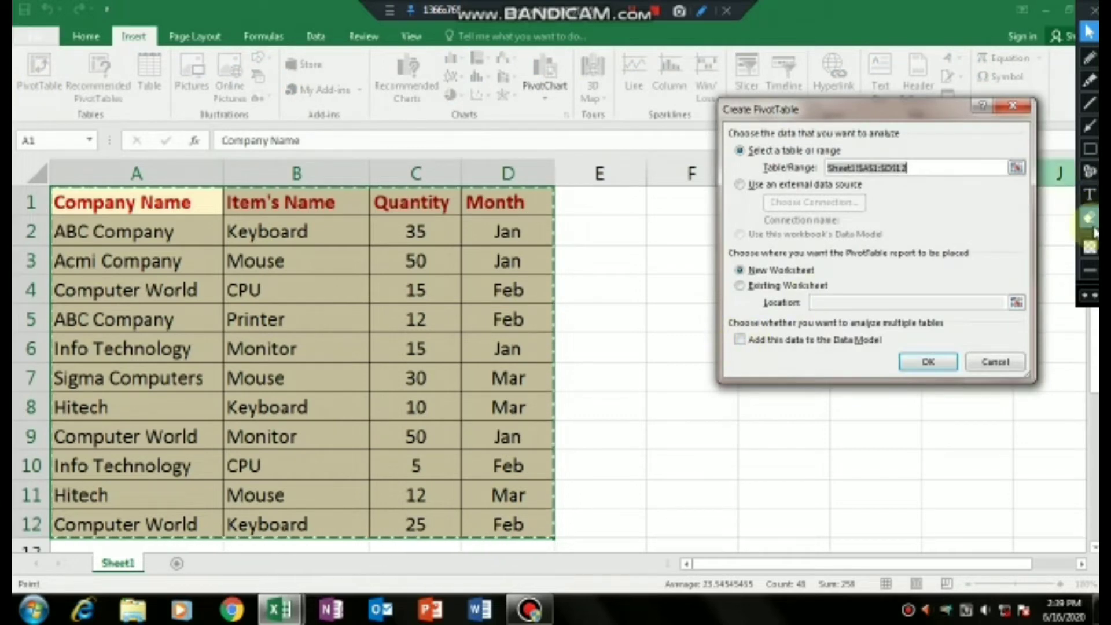
left_click(1089, 149)
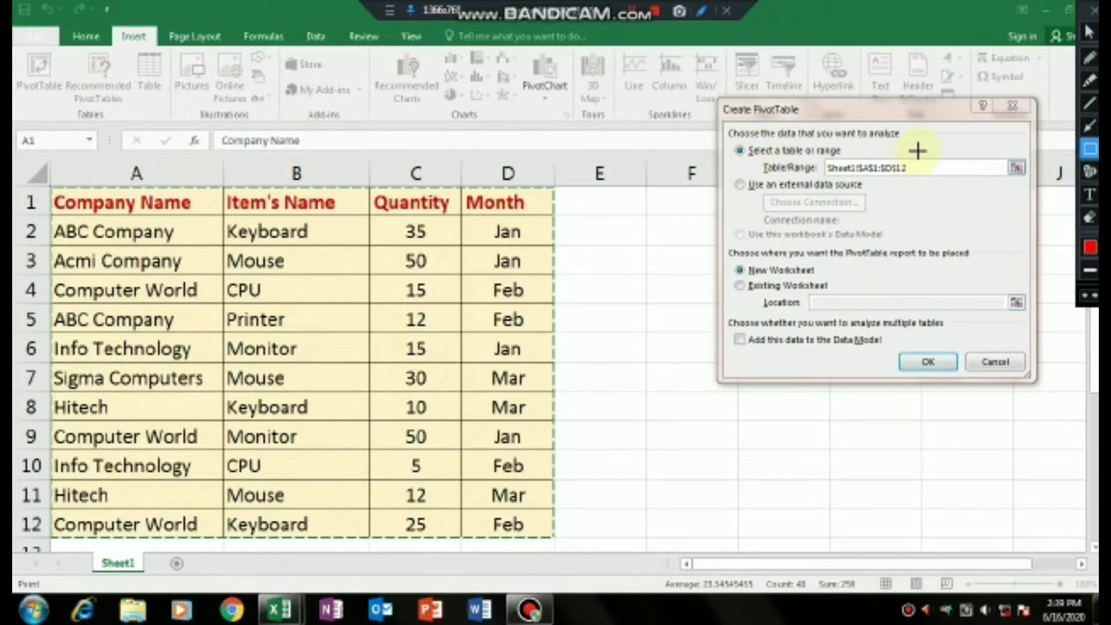
mouse_move(921, 149)
left_mouse_down()
mouse_move(880, 177)
mouse_move(756, 184)
left_mouse_up()
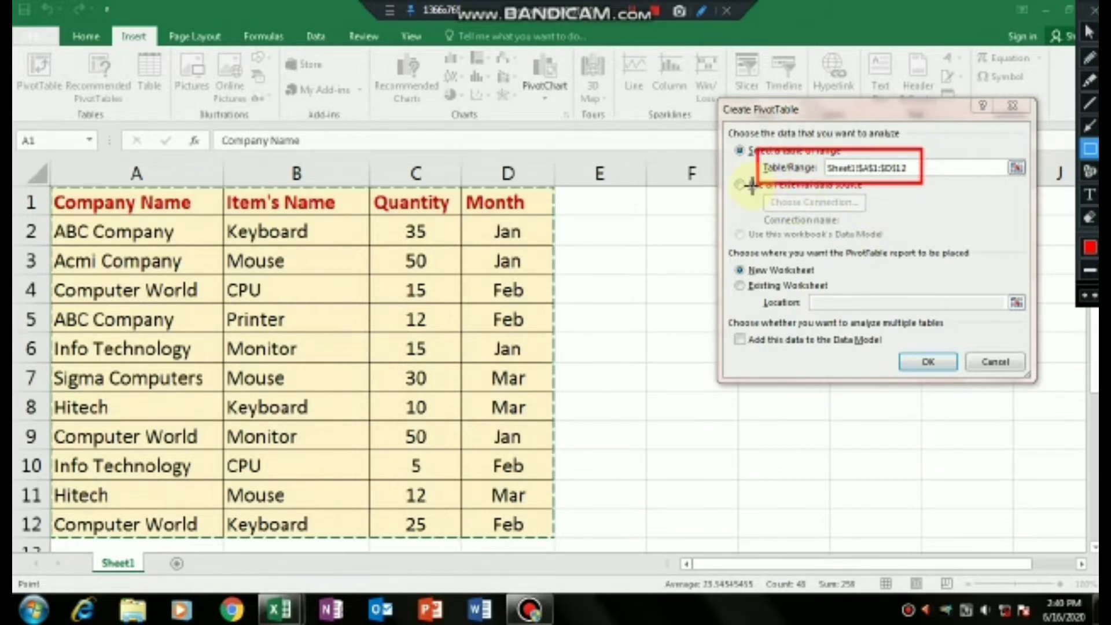
key("ctrl+z")
left_click_drag(733, 174, 889, 212)
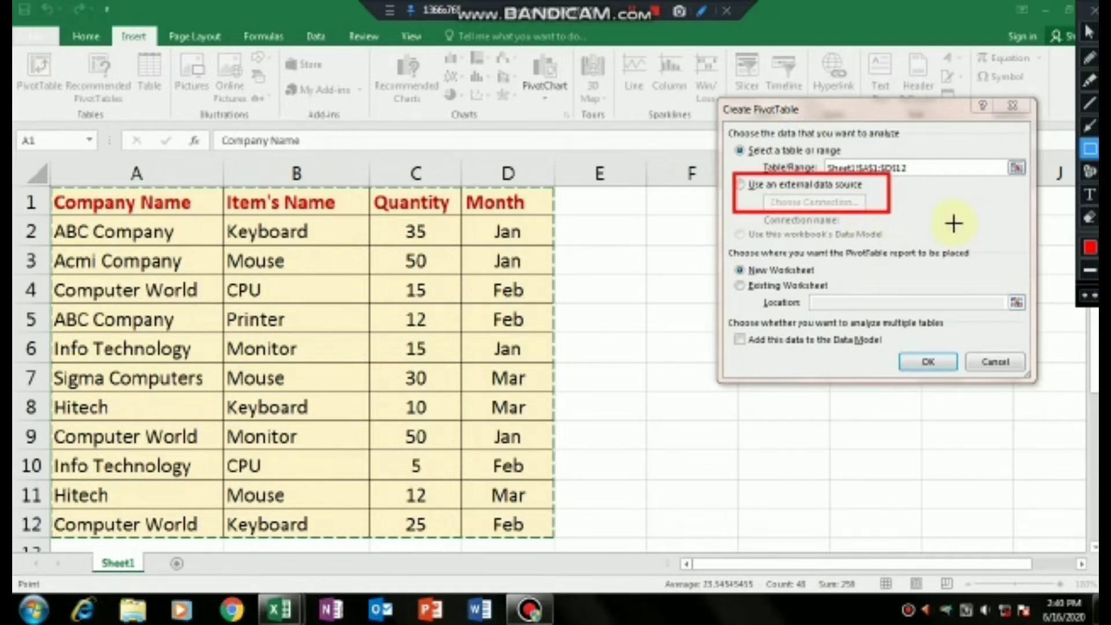
key("ctrl+z")
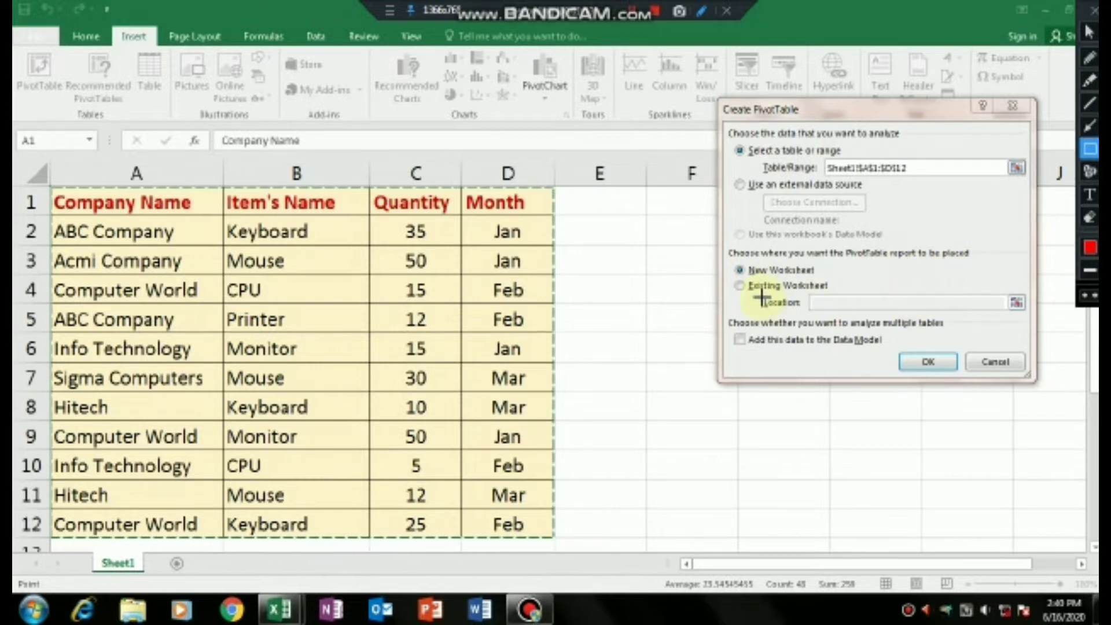
left_click_drag(728, 261, 839, 282)
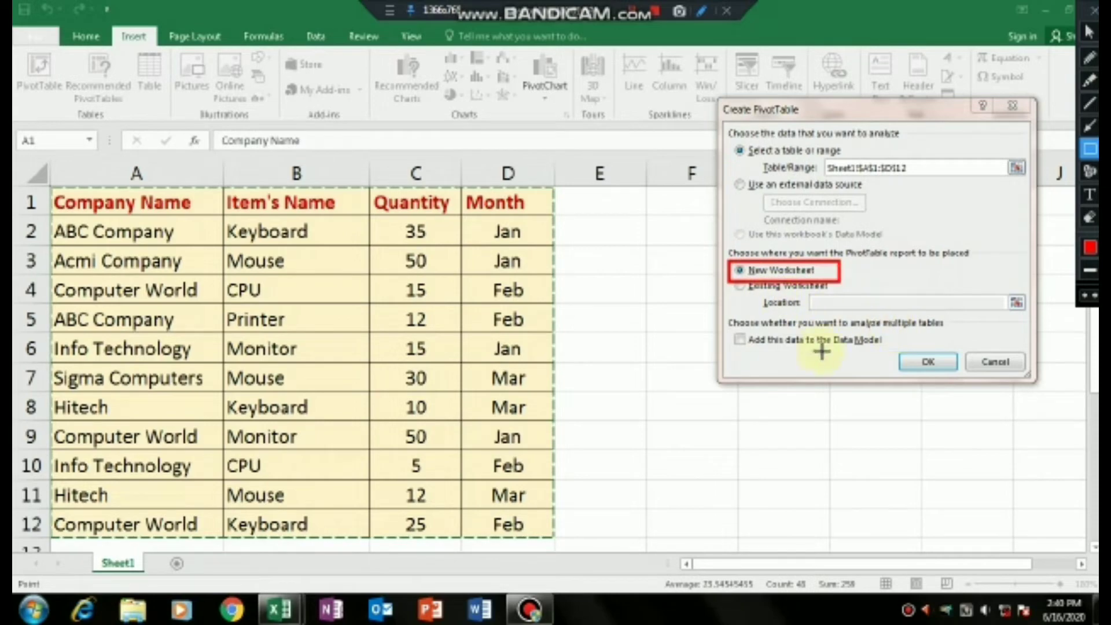
key("ctrl+z")
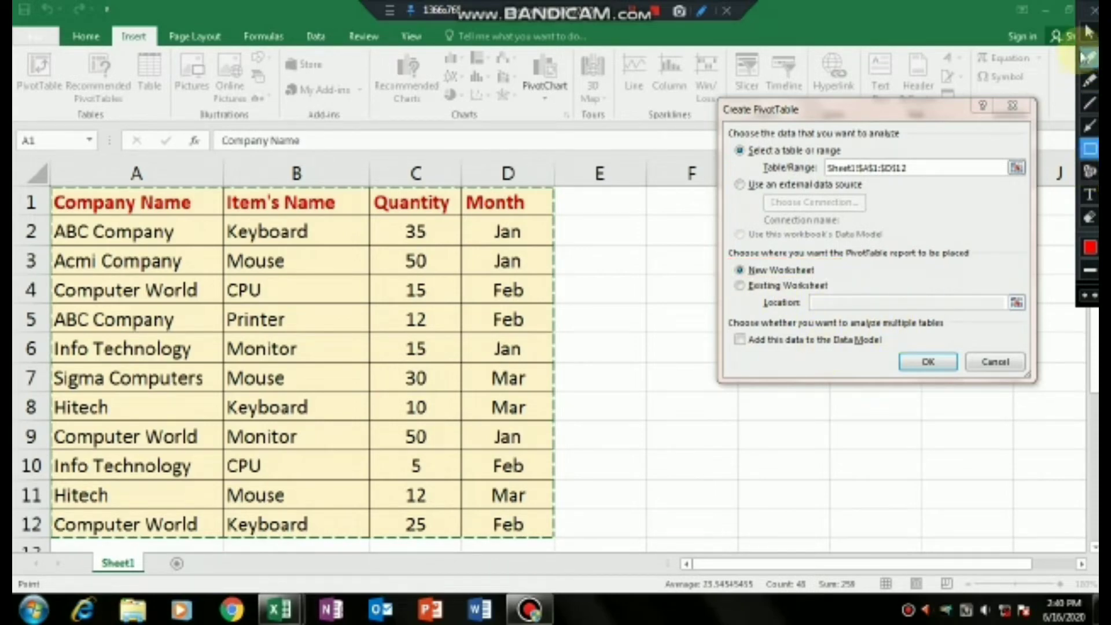
left_click(1089, 32)
- Create the PivotTable on a new worksheet and dismiss the Windows color scheme message
left_click(928, 361)
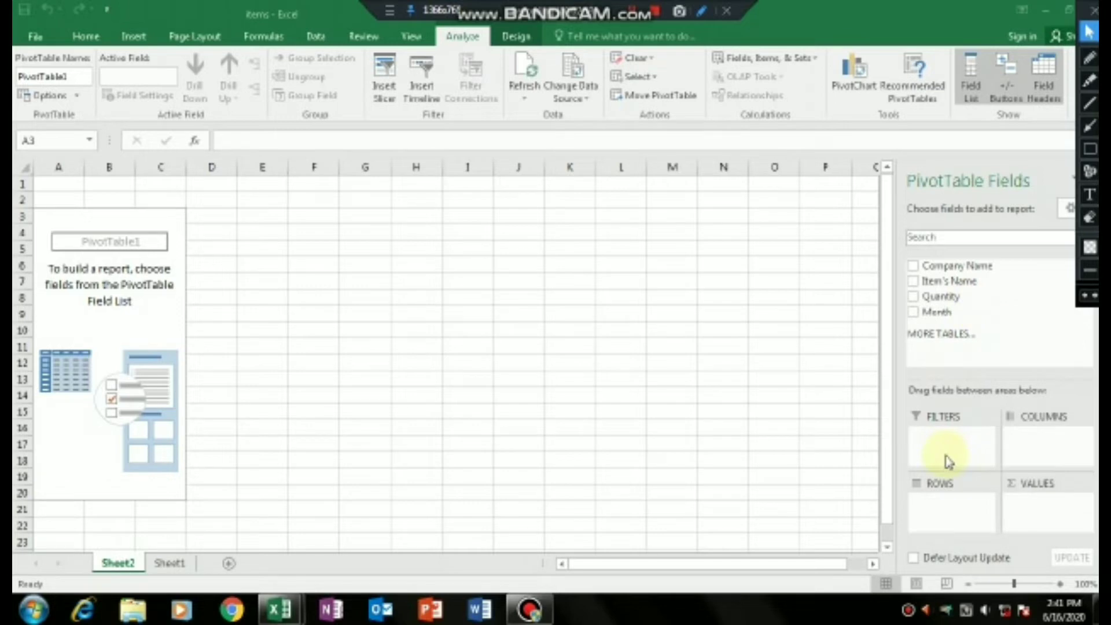
left_click(1060, 584)
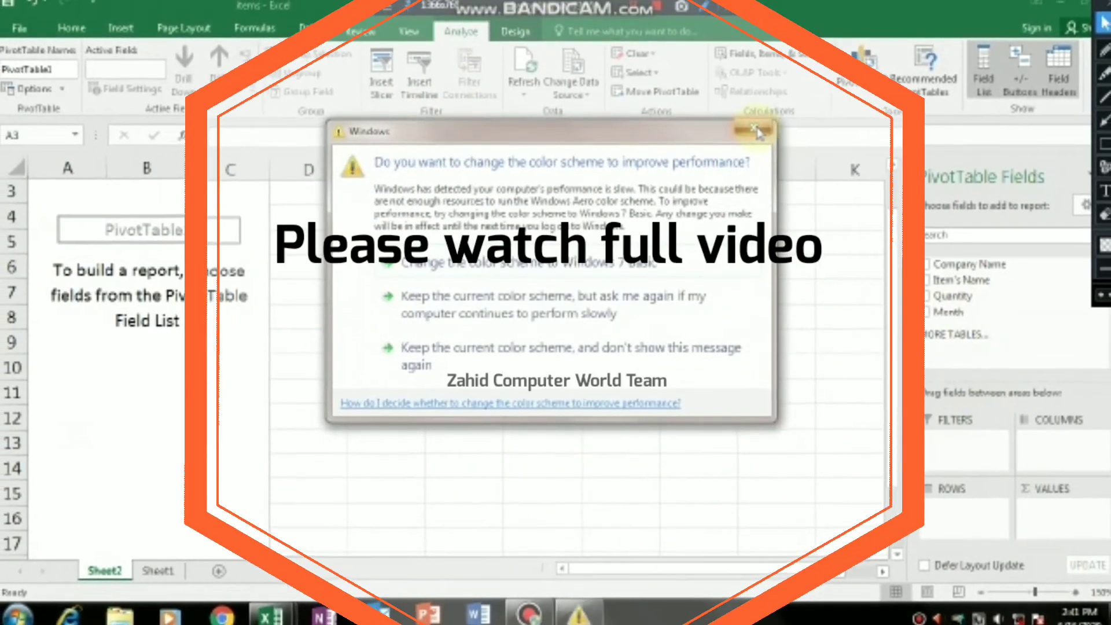
left_click(752, 129)
- Add the Company Name field to the PivotTable rows and widen column A
left_click(948, 266)
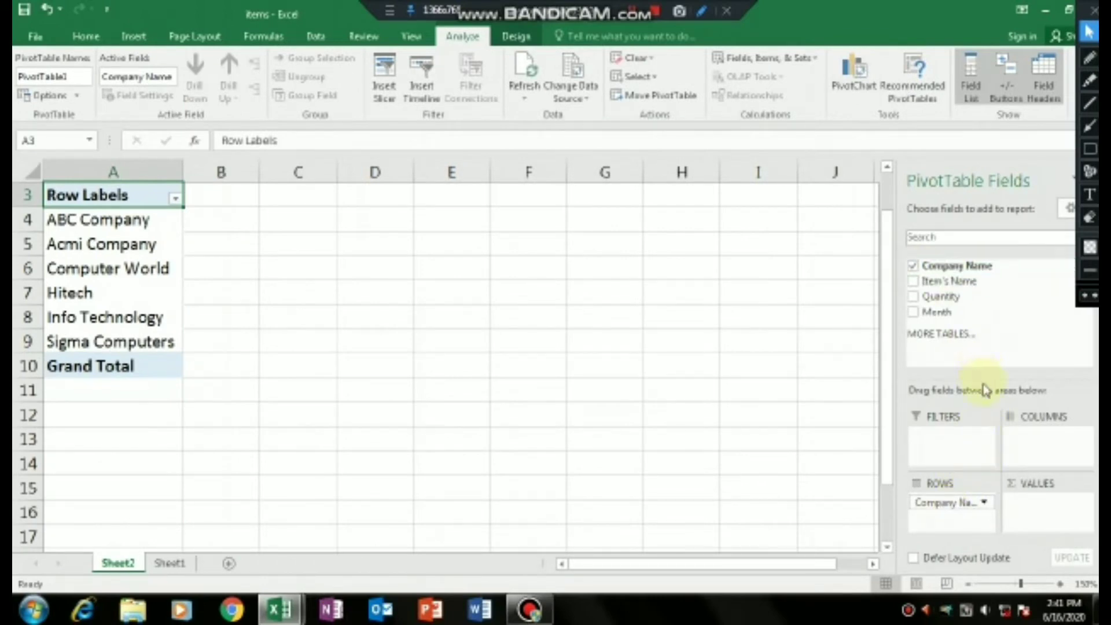
left_click_drag(982, 380, 979, 350)
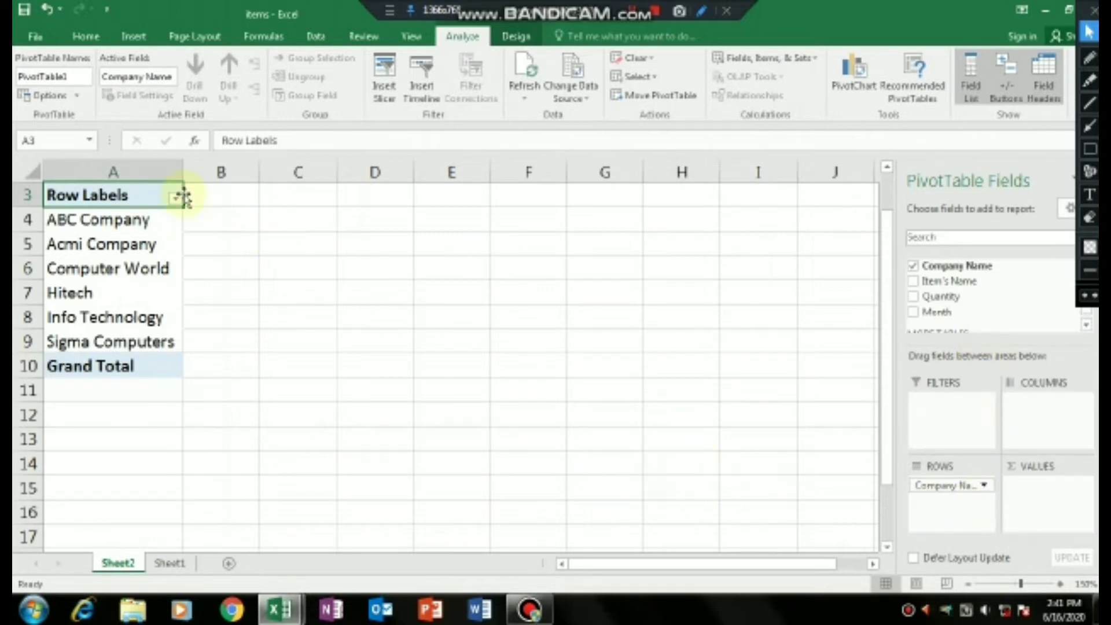
left_click_drag(183, 173, 229, 174)
left_click(290, 241)
scroll(289, 241, "up", 1)
left_click(290, 240)
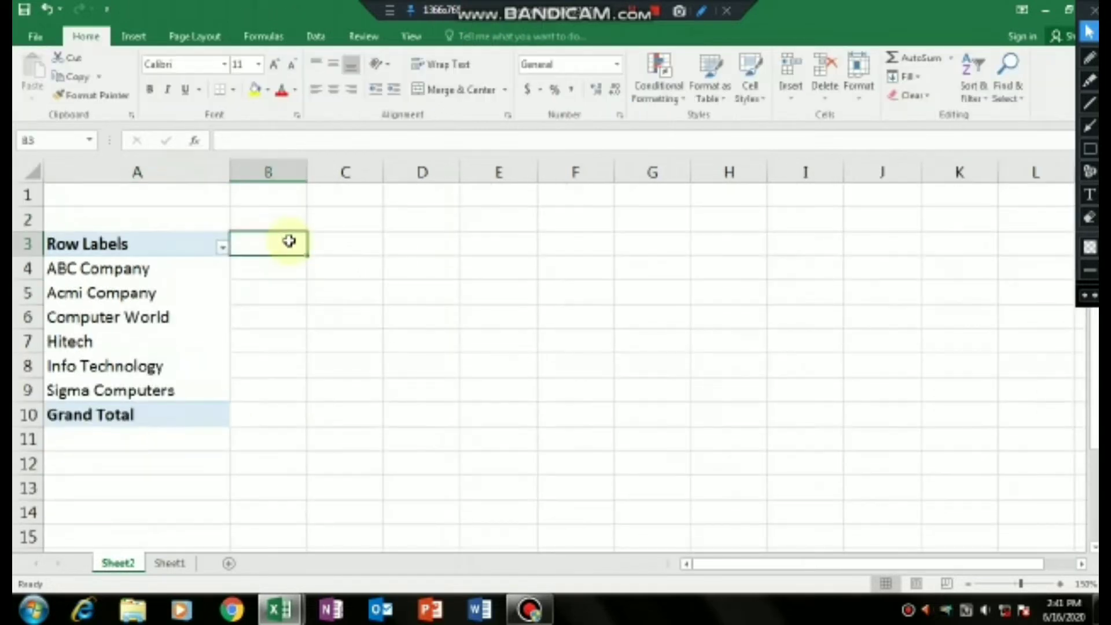
- Add Item's Name beneath Company Name in the PivotTable rows and Quantity as a summed value
left_click(155, 331)
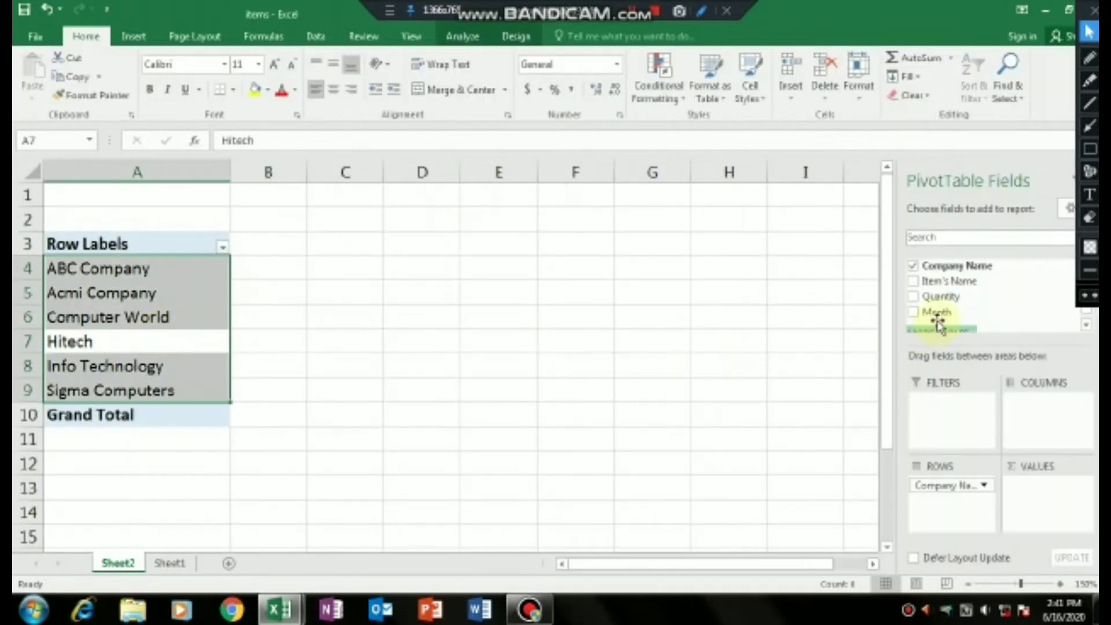
left_click(913, 282)
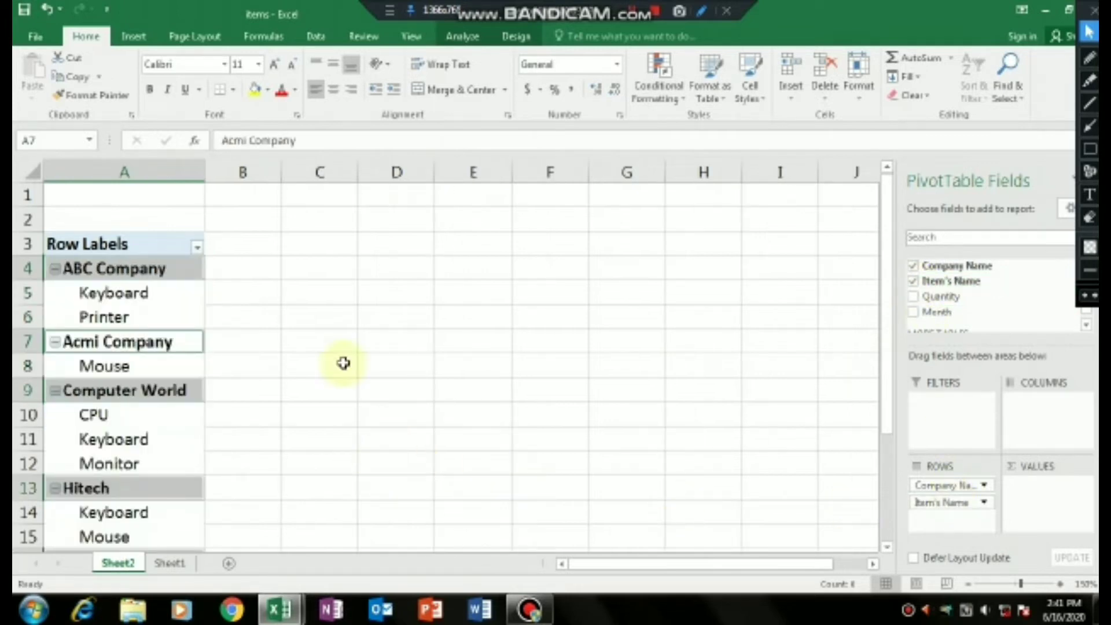
left_click_drag(204, 169, 242, 171)
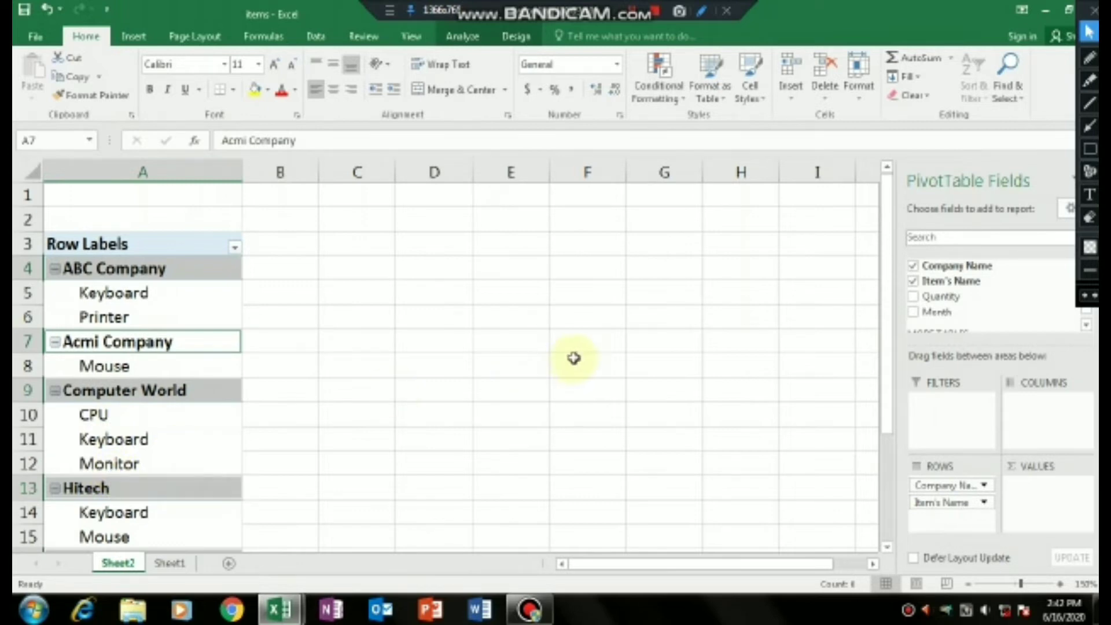
left_click(913, 297)
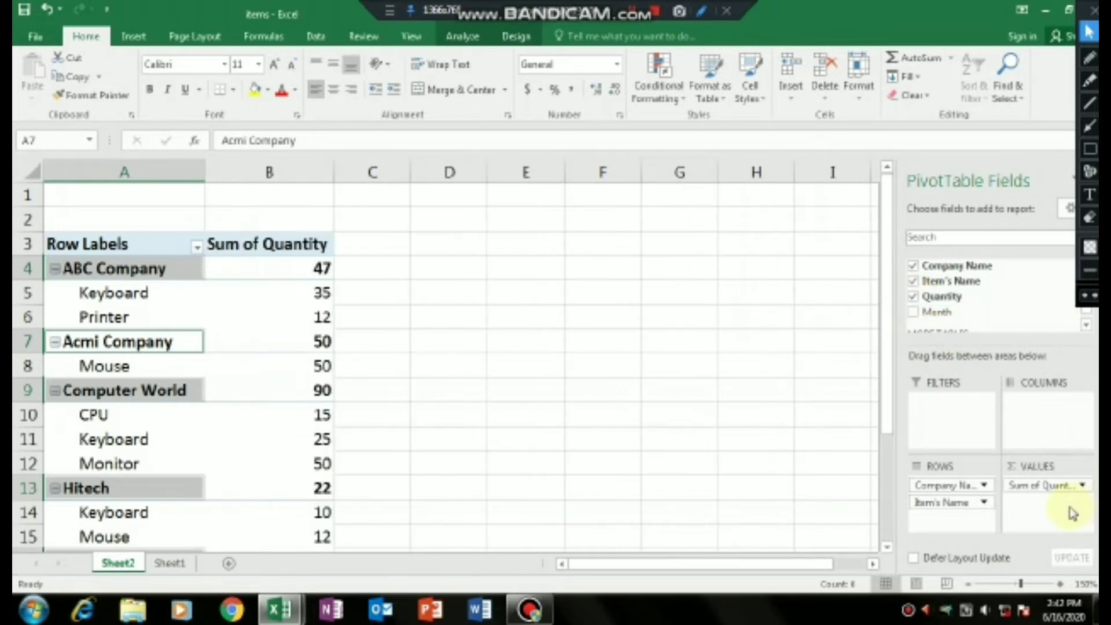
- Review the quantities per company and item in the PivotTable, down to the grand total
left_click(1090, 149)
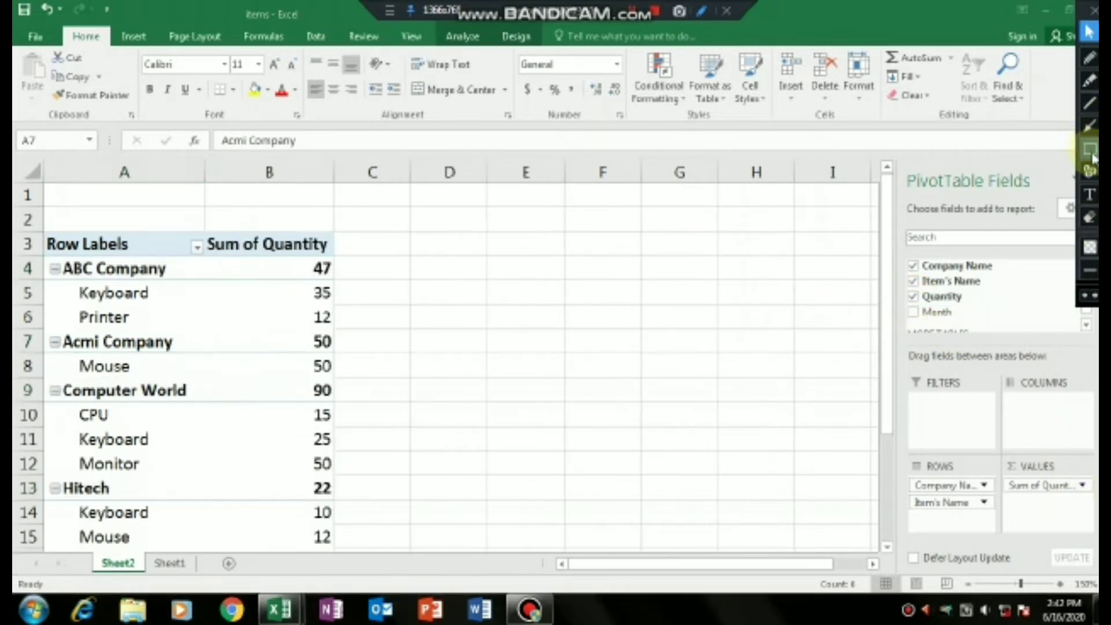
mouse_move(46, 257)
left_mouse_down()
mouse_move(55, 328)
mouse_move(365, 335)
left_mouse_up()
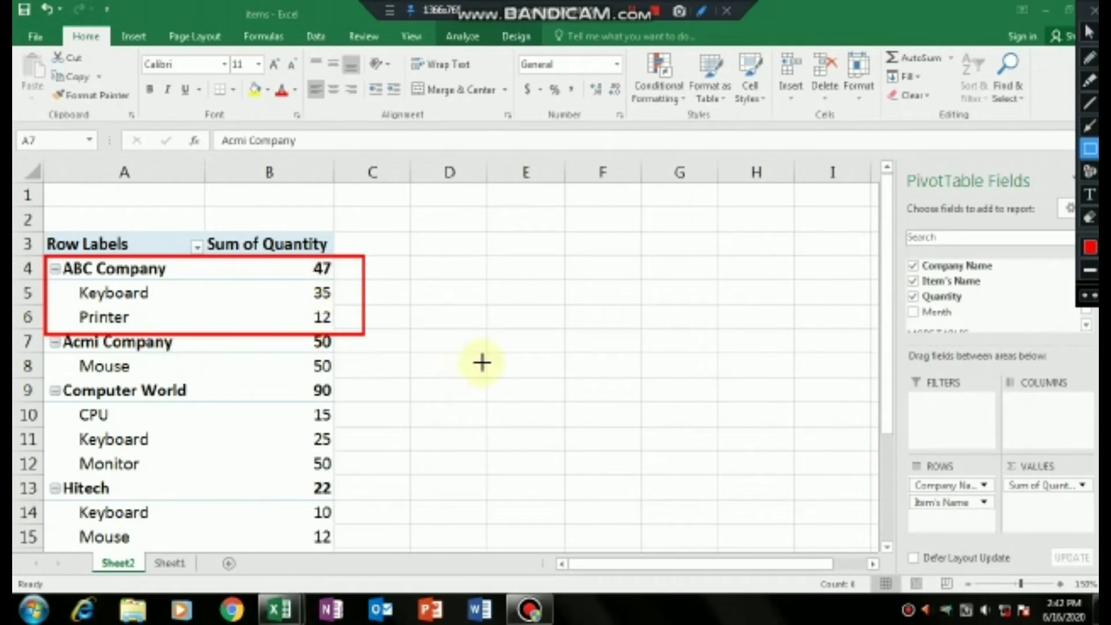
key("ctrl+z")
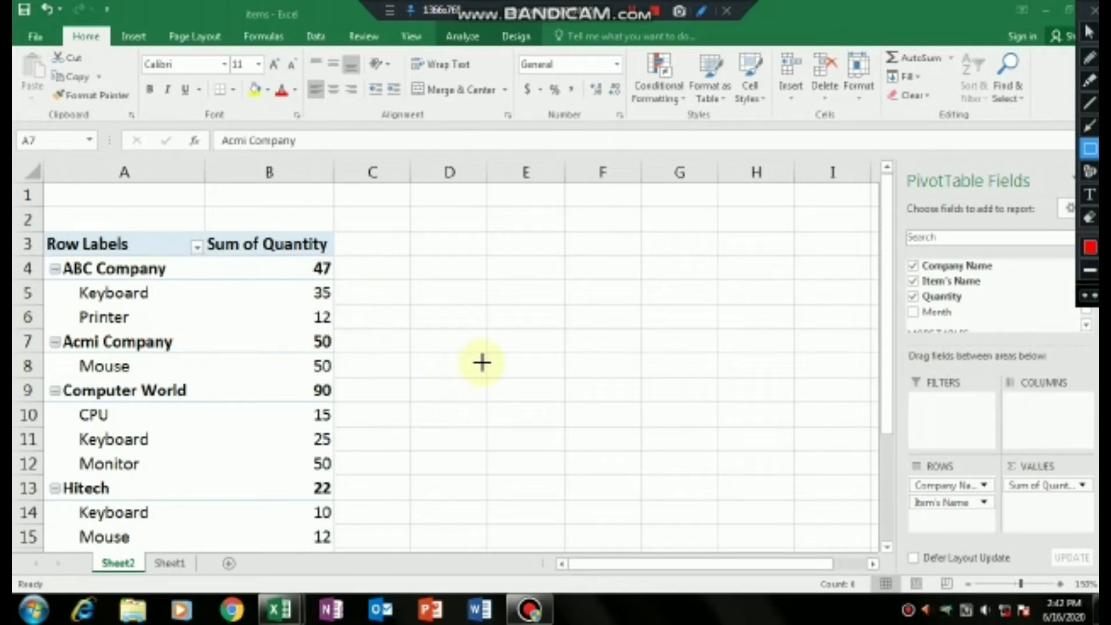
left_click(1088, 32)
scroll(422, 442, "down", 4)
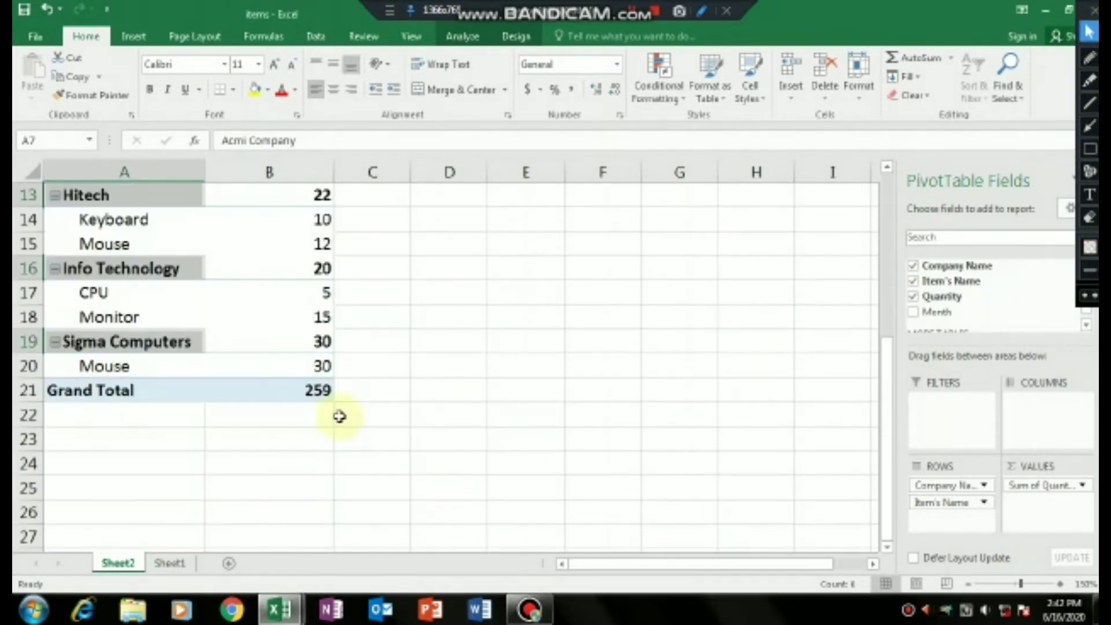
scroll(408, 407, "up", 4)
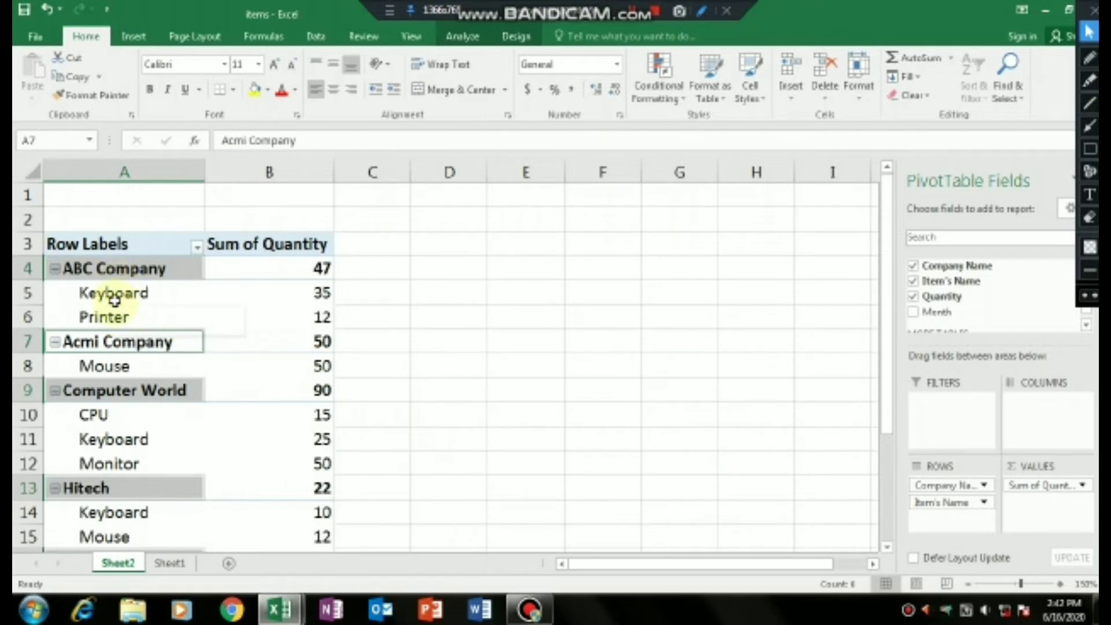
- Move the Item's Name field above Company Name in the PivotTable's row order
mouse_move(114, 298)
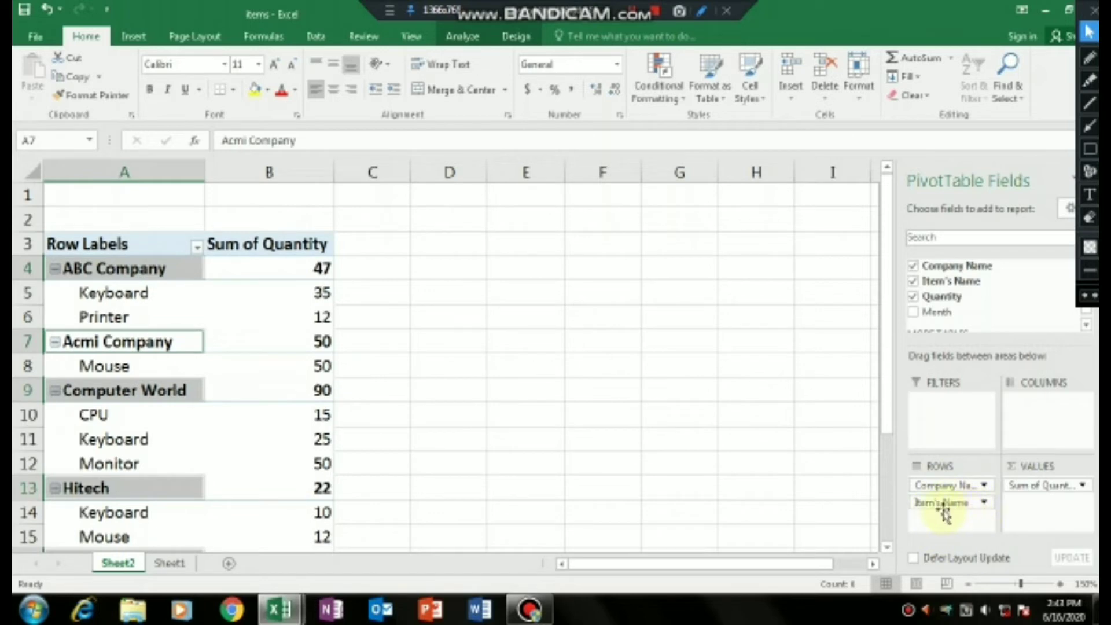
left_click(984, 503)
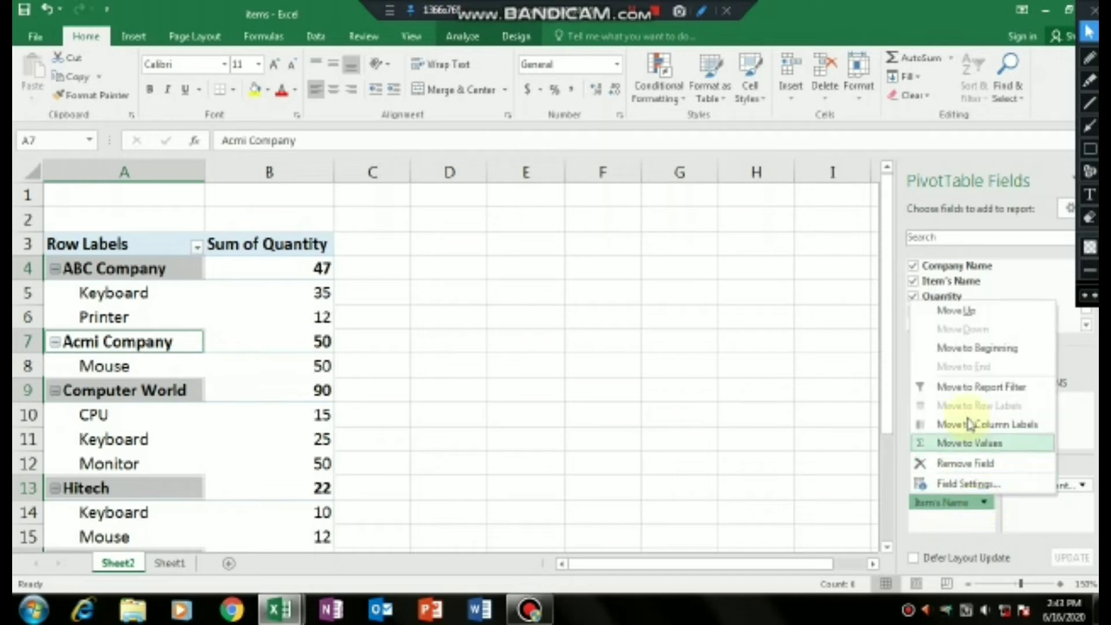
left_click(957, 312)
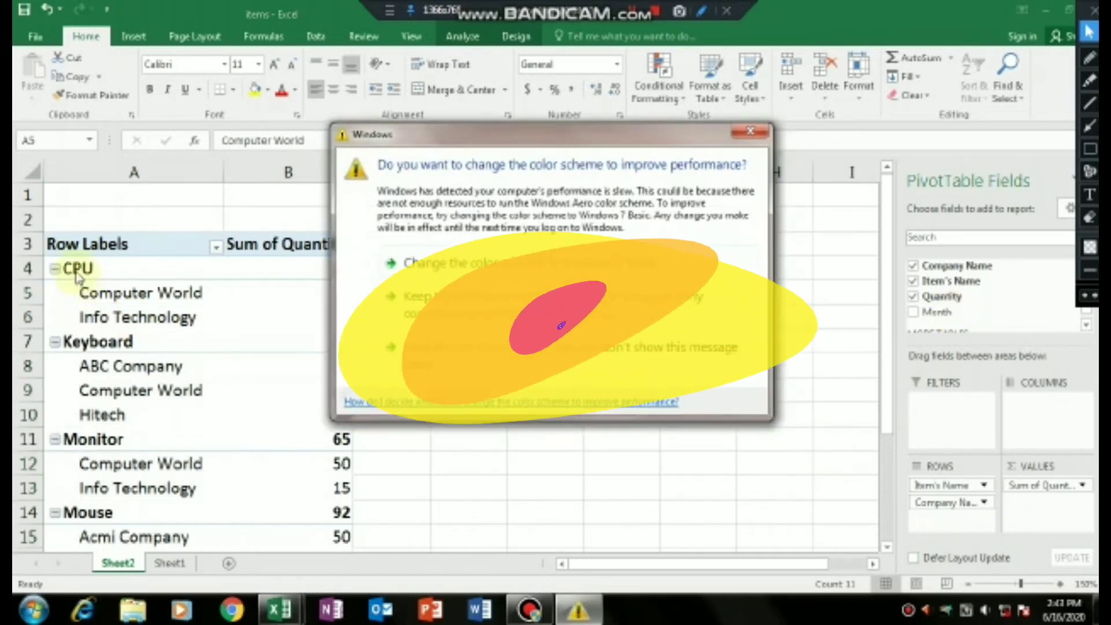
left_click(754, 134)
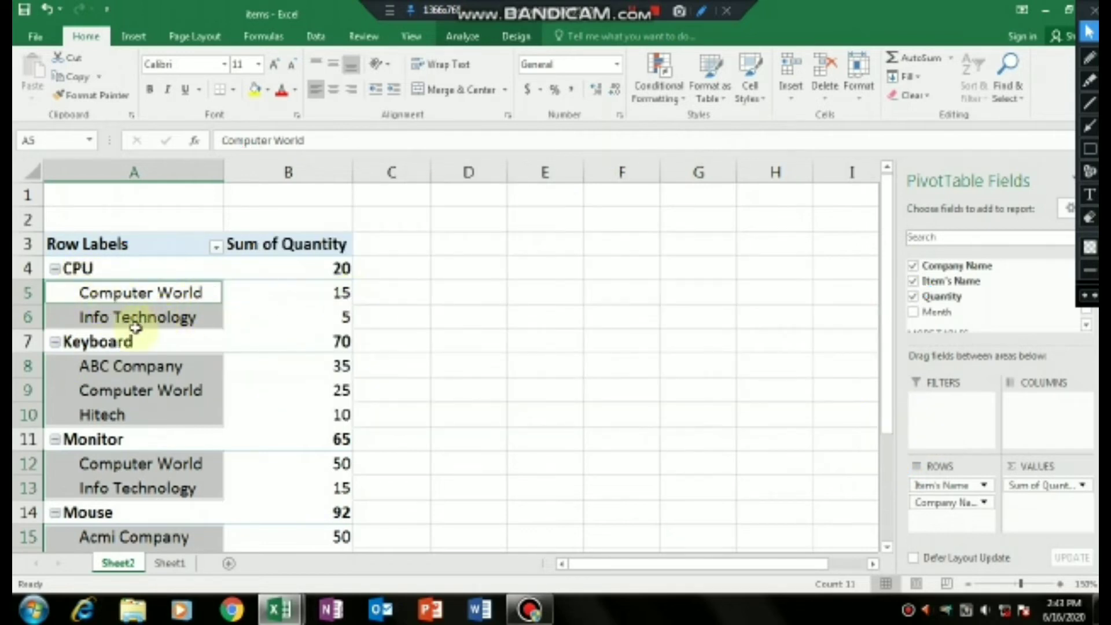
- Move the Company Name field back above Item's Name in the PivotTable's row order
mouse_move(333, 297)
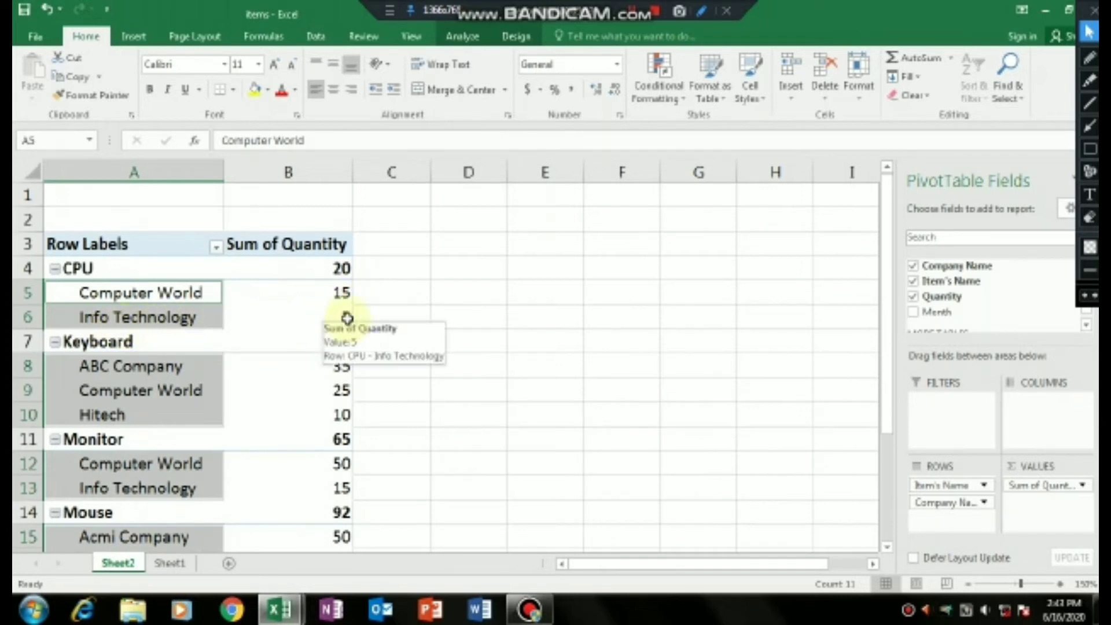
mouse_move(335, 270)
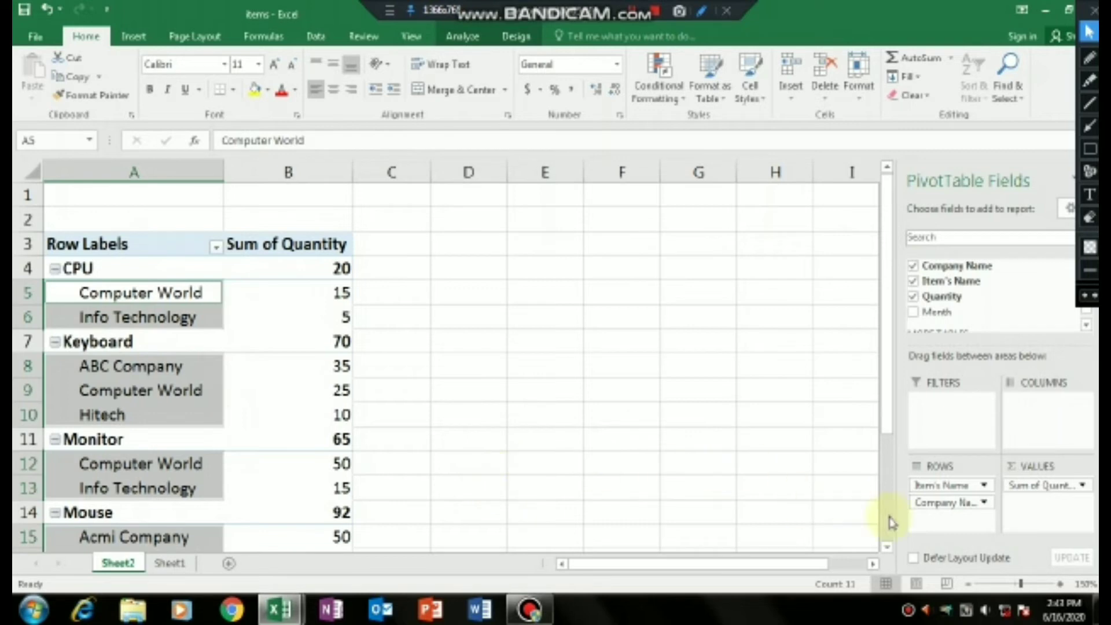
left_click(982, 505)
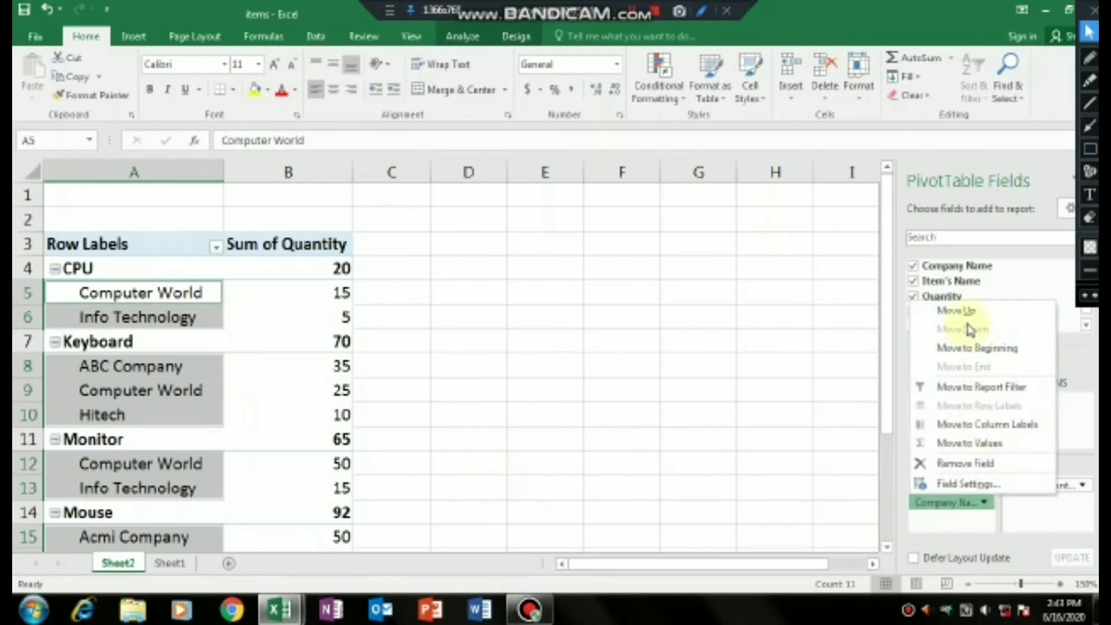
left_click(965, 311)
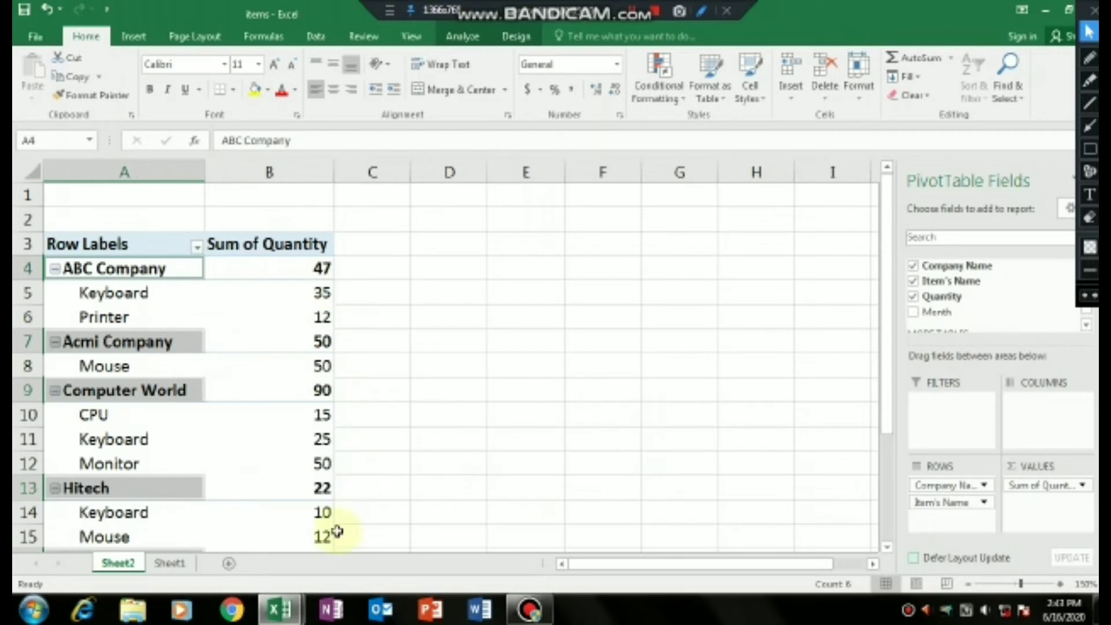
- Add the Month field to the PivotTable as a report filter
mouse_move(332, 533)
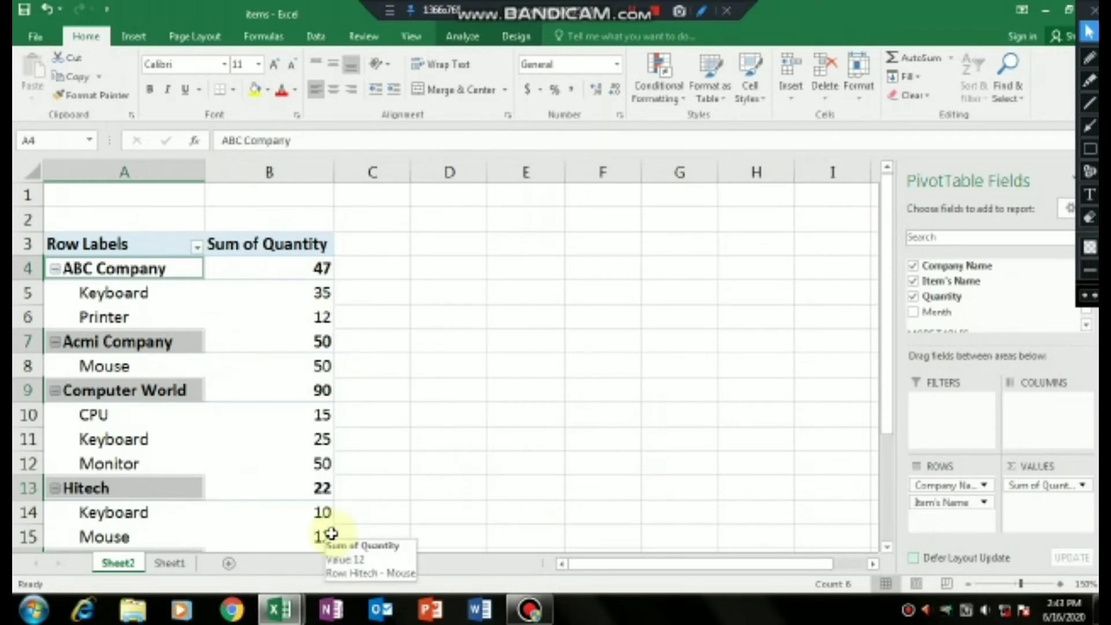
mouse_move(311, 509)
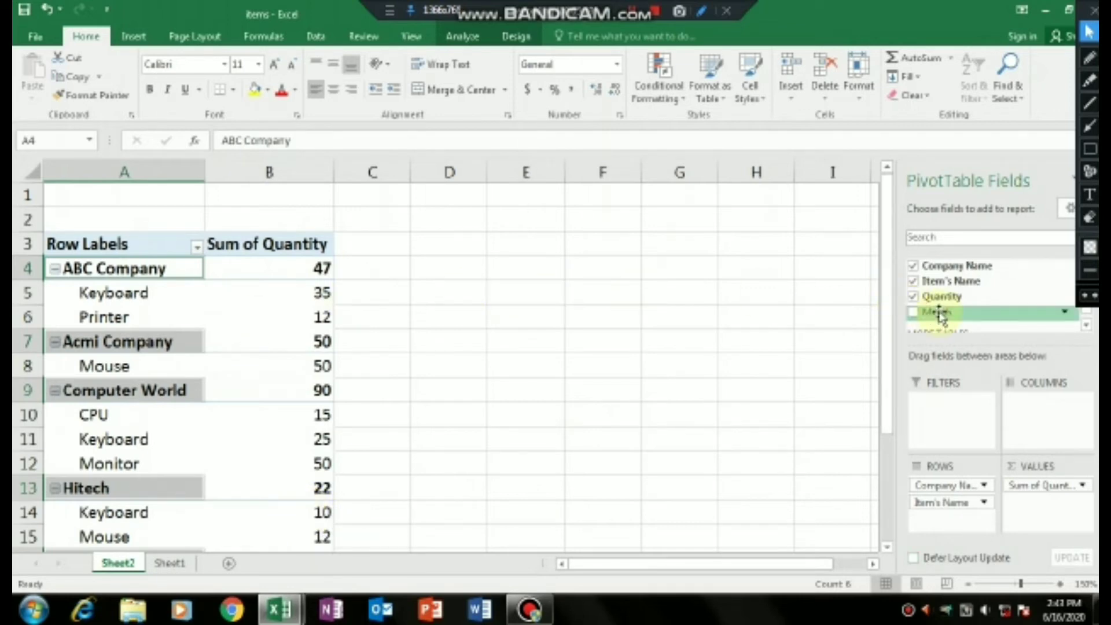
left_click_drag(940, 316, 949, 414)
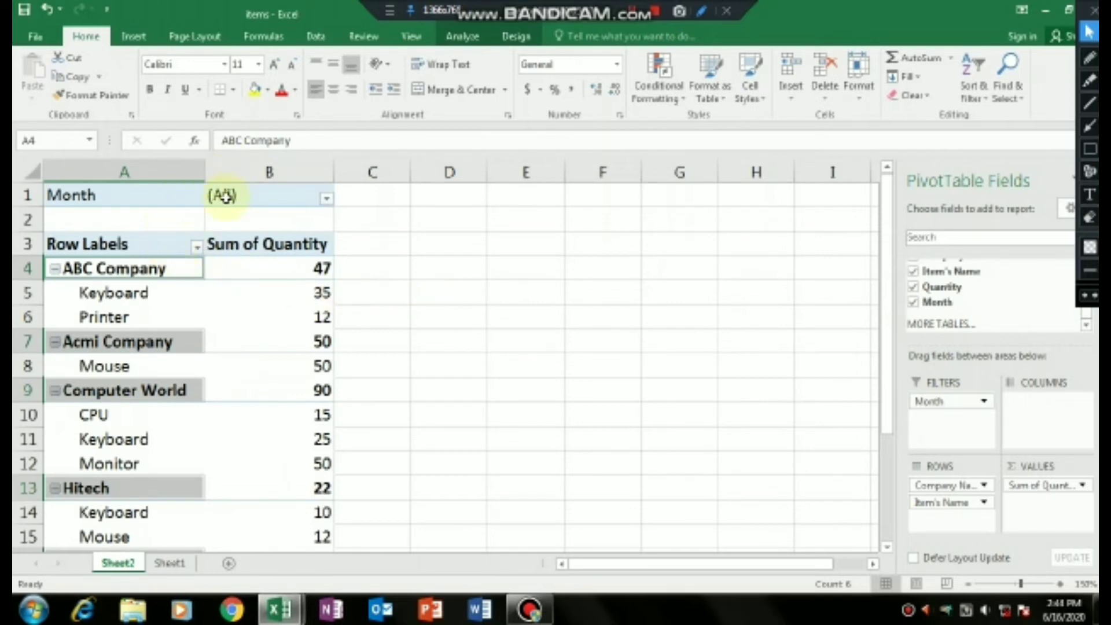
- Filter the PivotTable by month to show only Jan
left_click(327, 200)
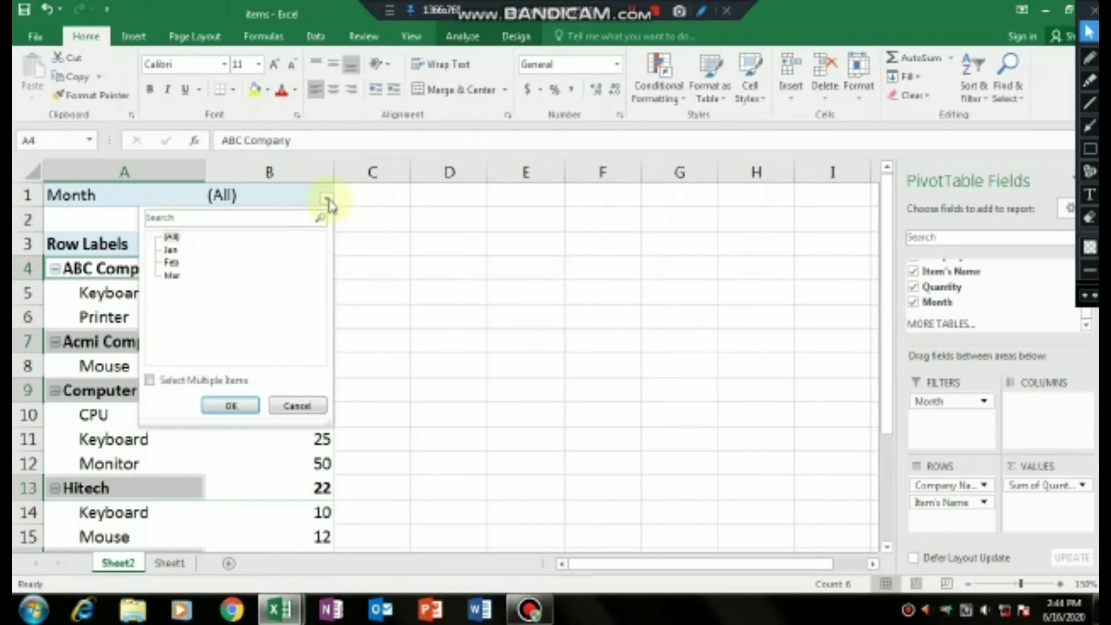
left_click(170, 249)
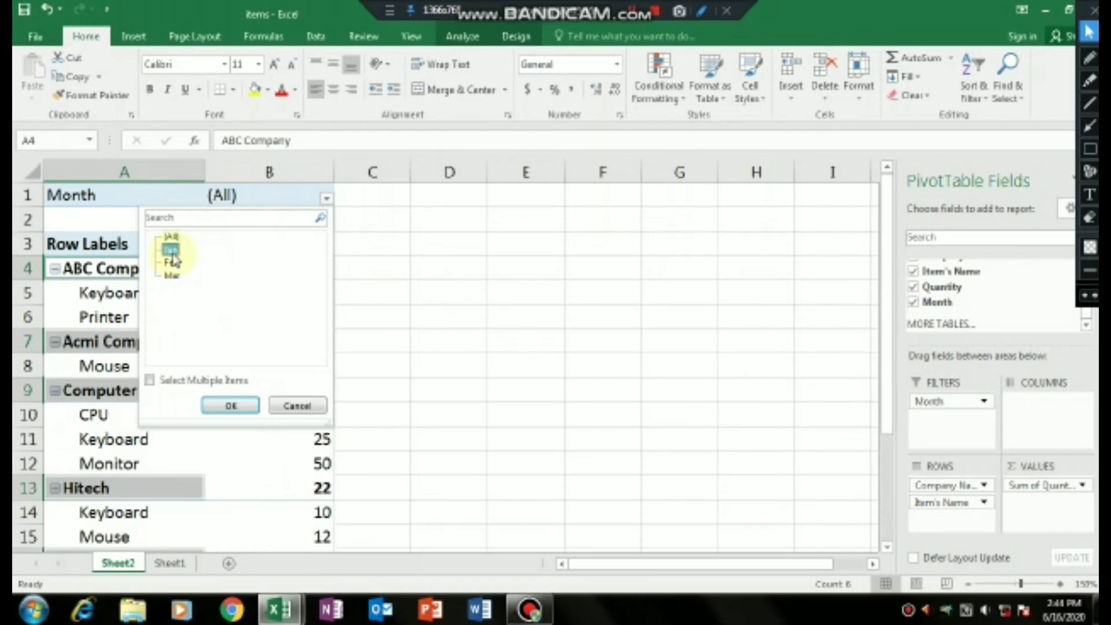
left_click(232, 407)
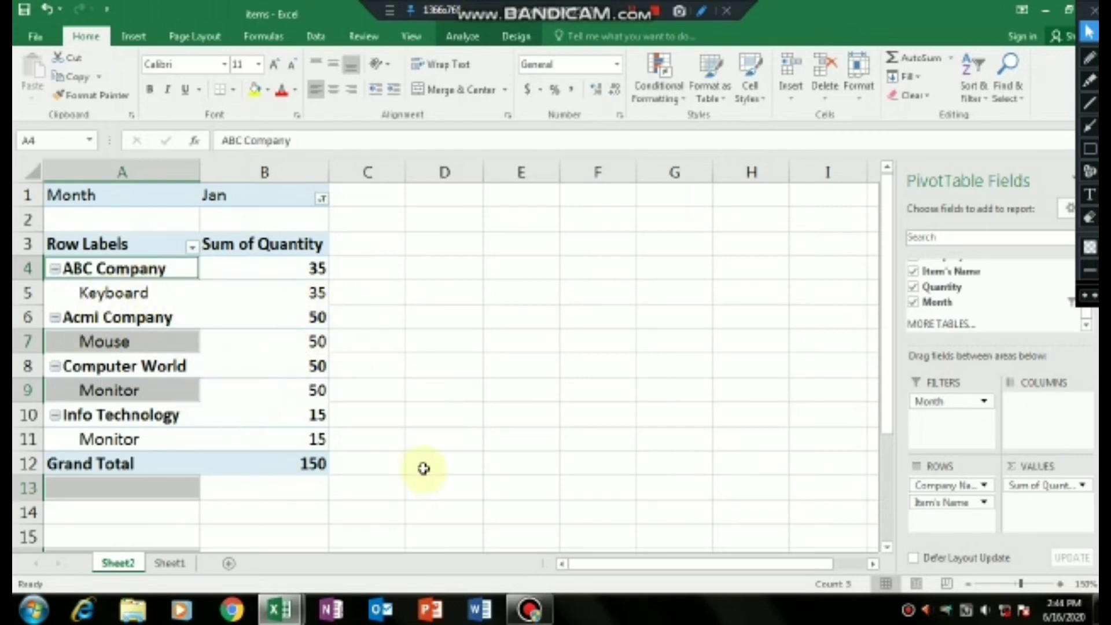
left_click(750, 135)
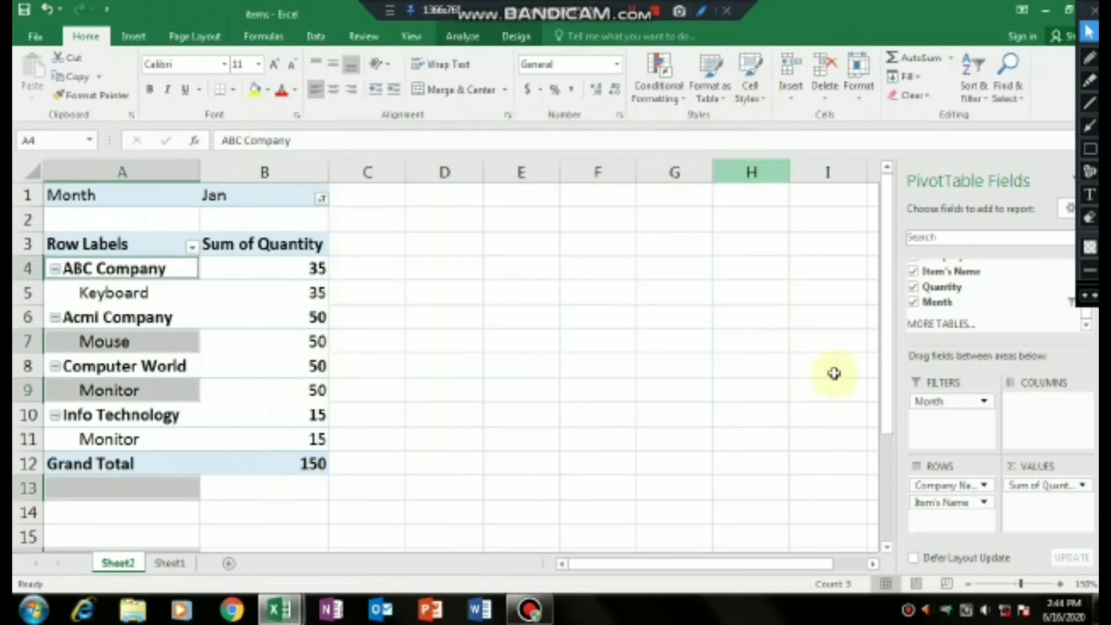
- Reset the PivotTable's Month filter to show all months
left_click(321, 202)
left_click(167, 236)
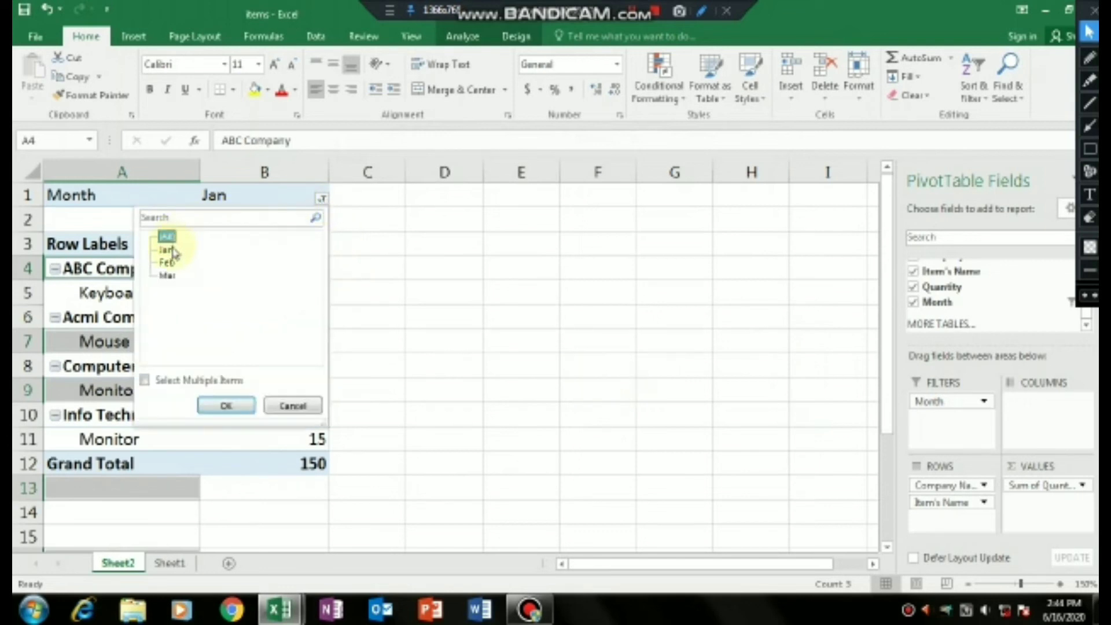
left_click(227, 407)
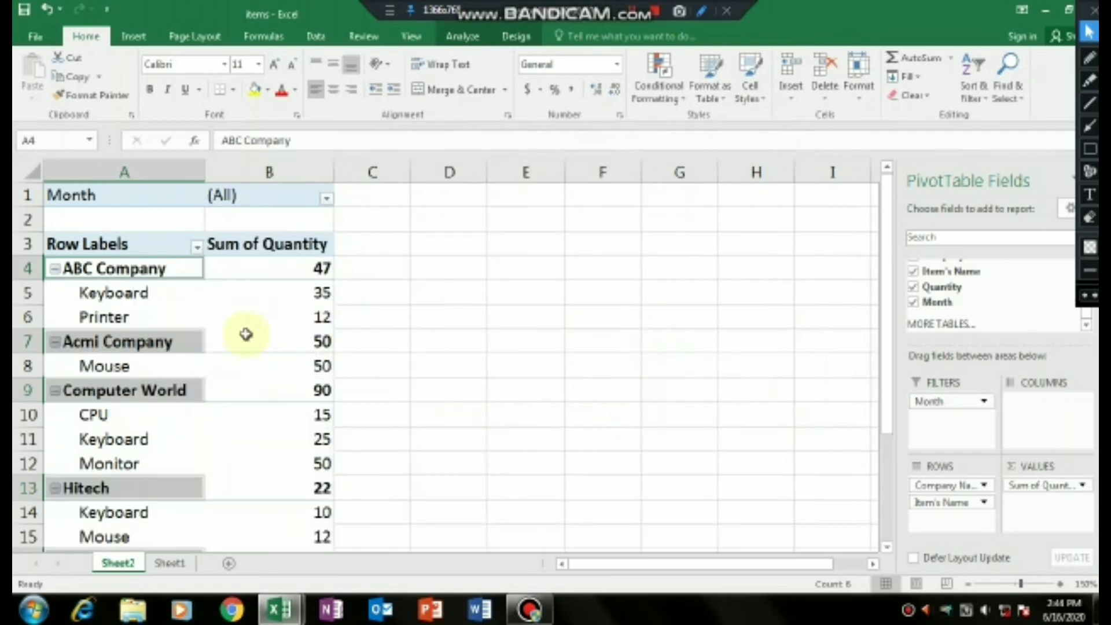
mouse_move(263, 317)
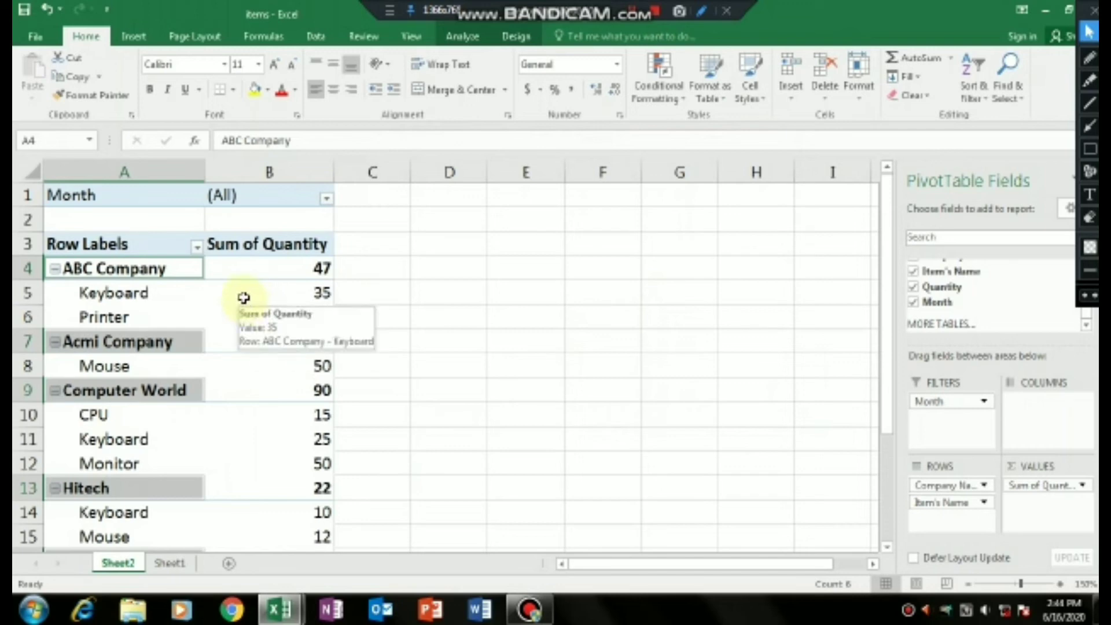
- Select the entire PivotTable on Sheet2
left_click(243, 298)
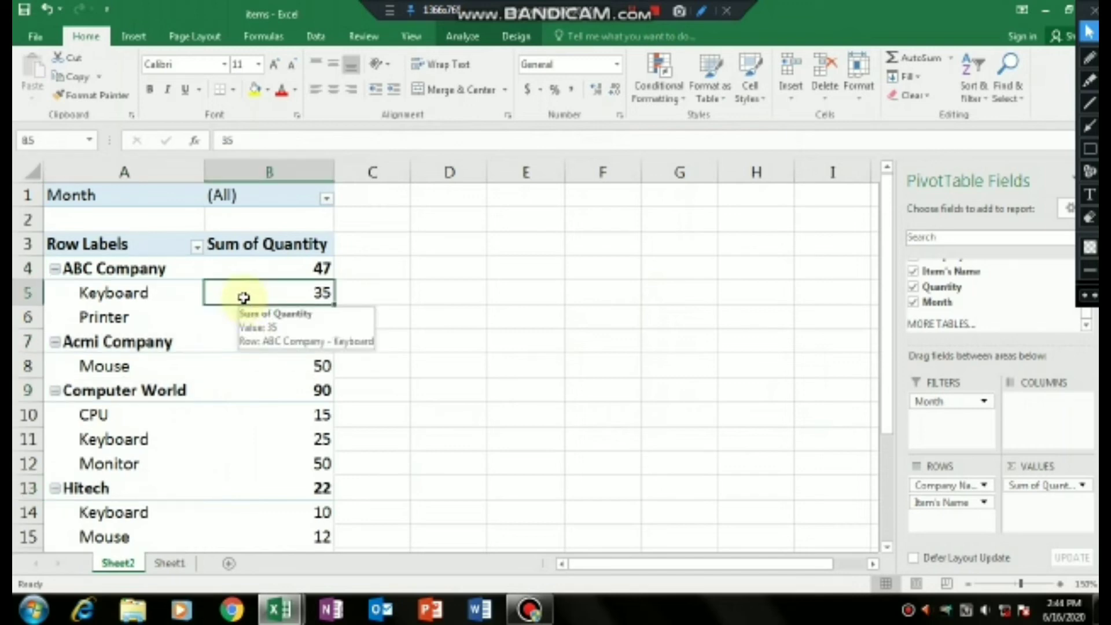
left_click(470, 39)
left_click(516, 38)
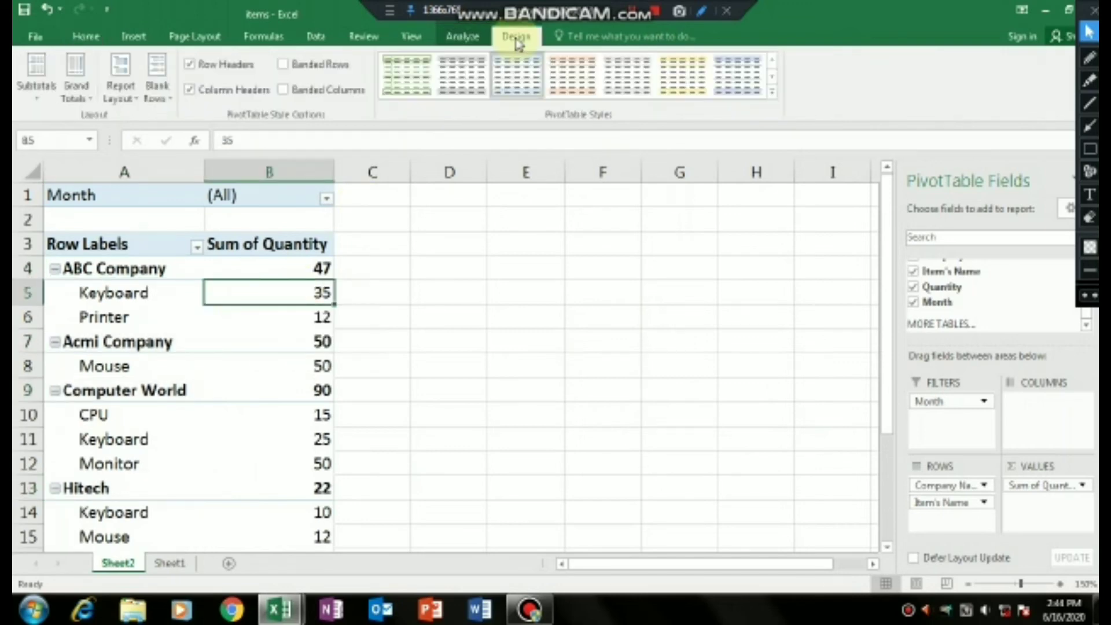
left_click(470, 41)
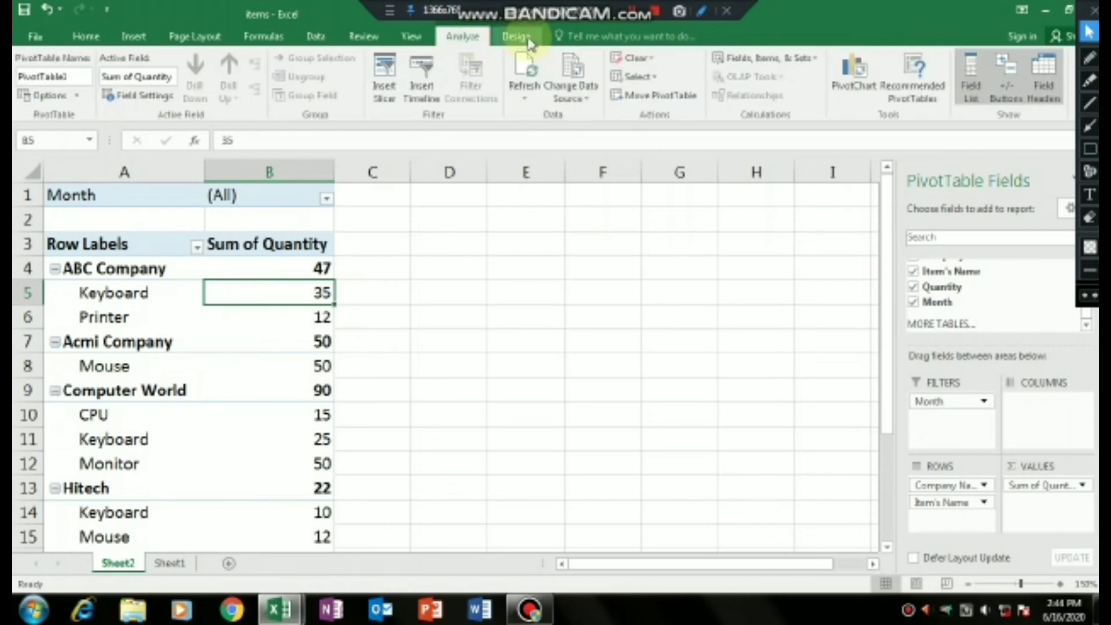
left_click(528, 41)
left_click(461, 39)
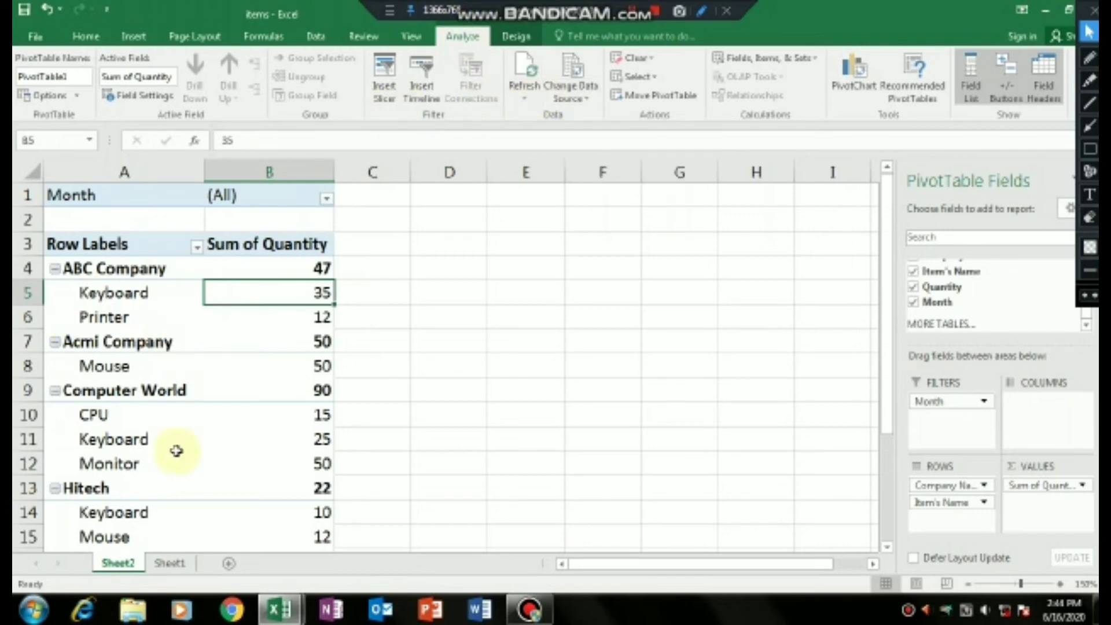
left_click(653, 80)
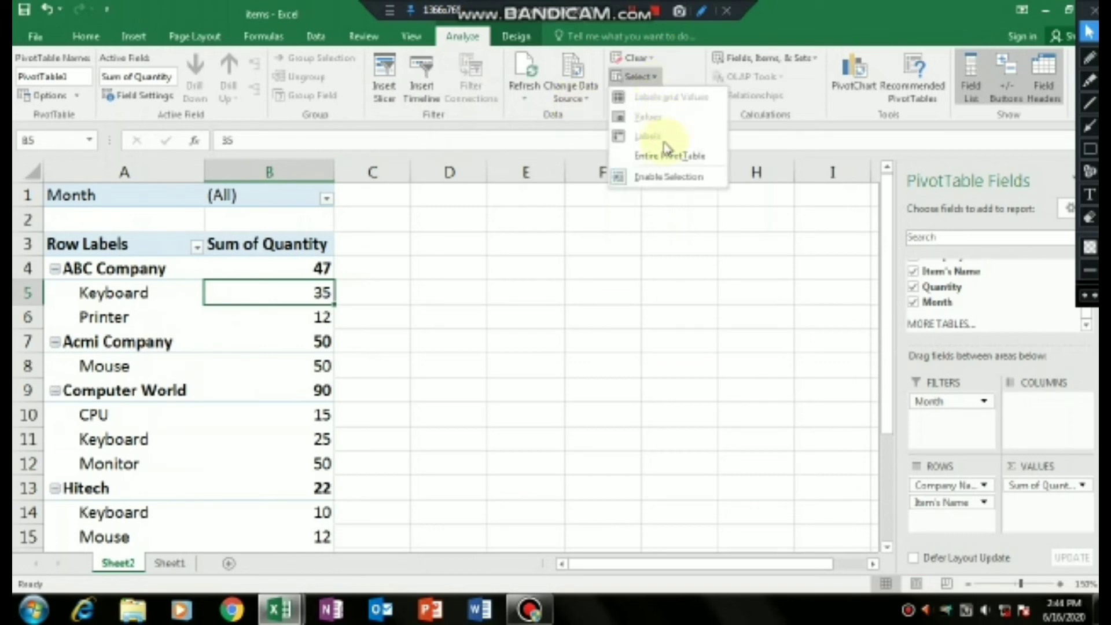
left_click(694, 165)
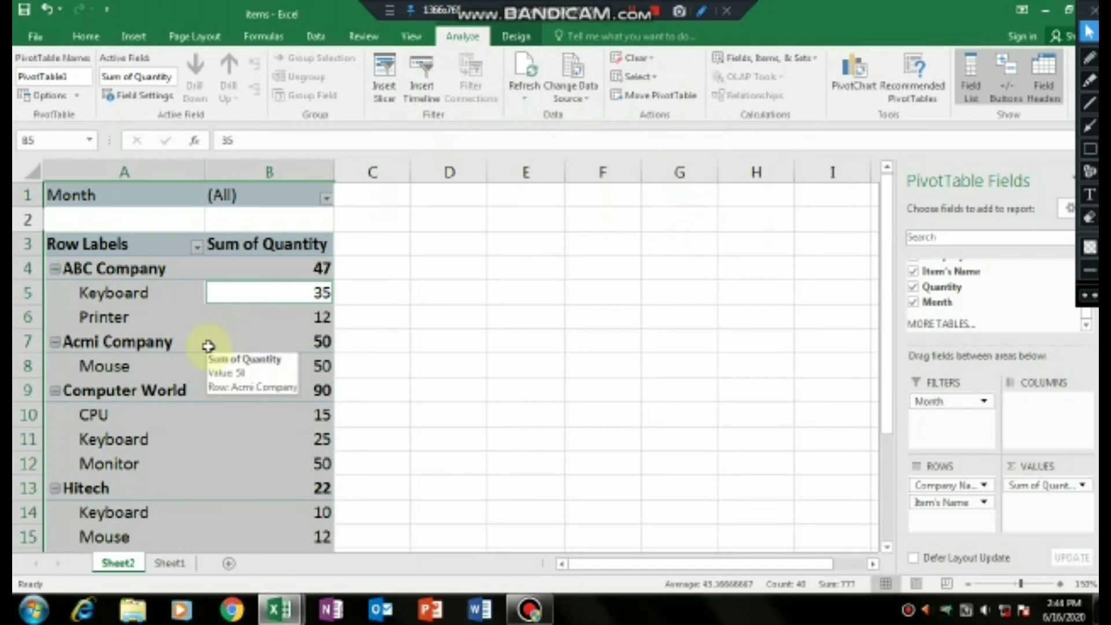
- Apply the light blue style from the first row of the Medium PivotTable styles and check the table down to the grand total
left_click(516, 38)
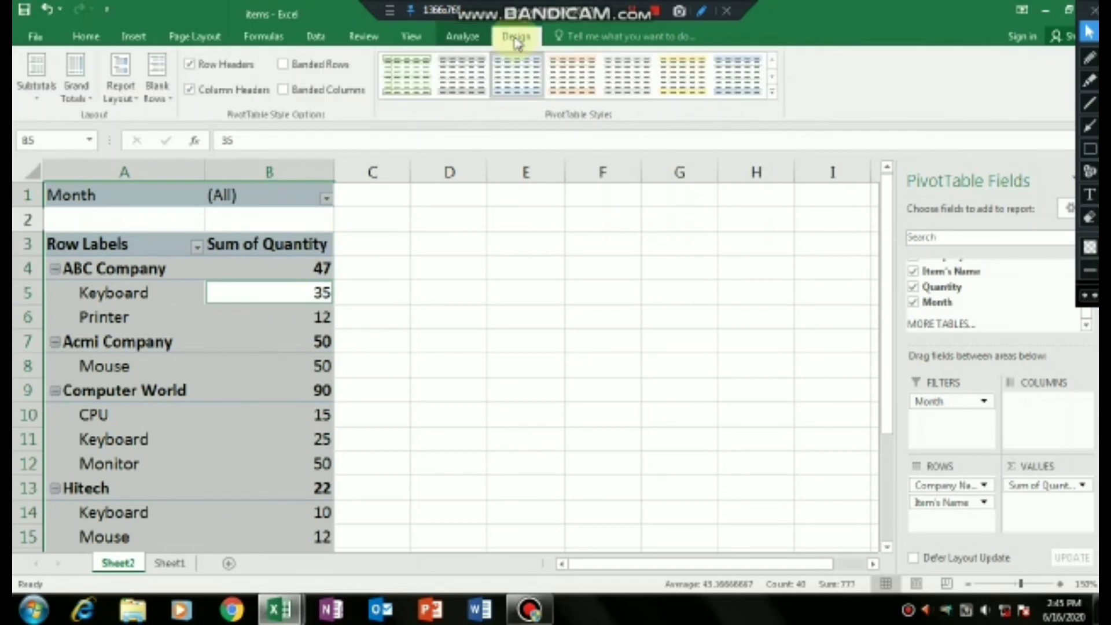
left_click(775, 98)
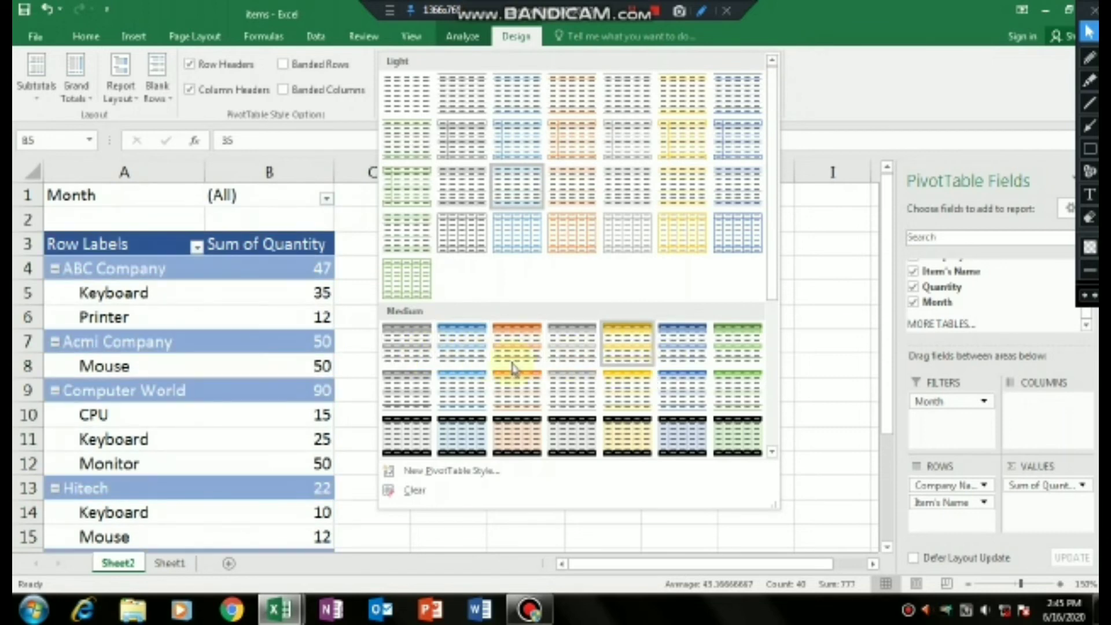
left_click(466, 363)
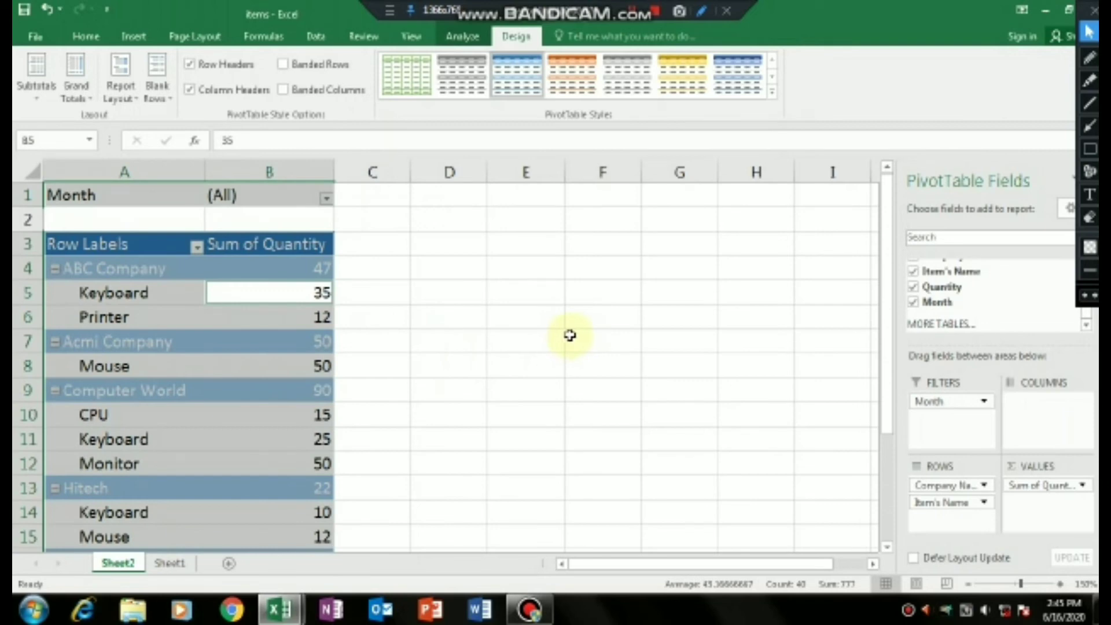
scroll(409, 401, "down", 1)
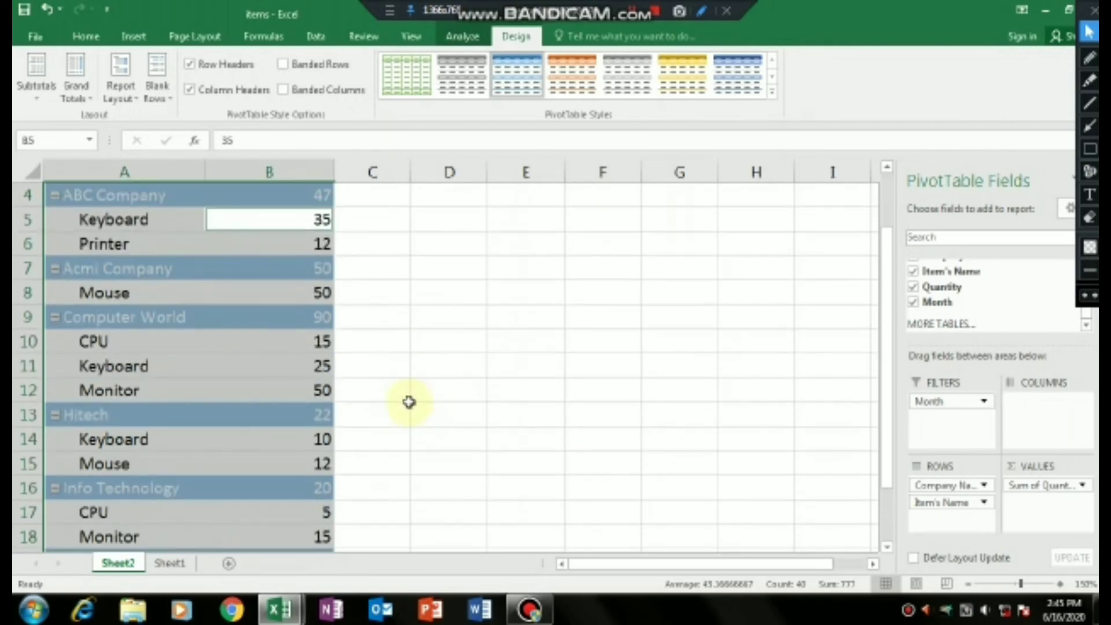
scroll(409, 402, "down", 1)
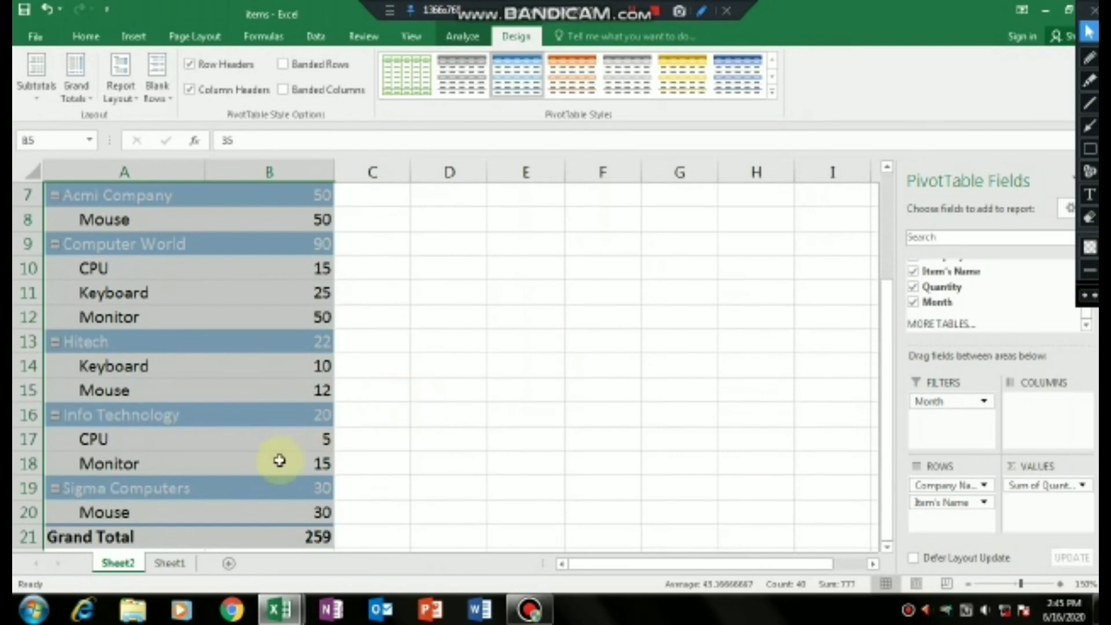
mouse_move(269, 452)
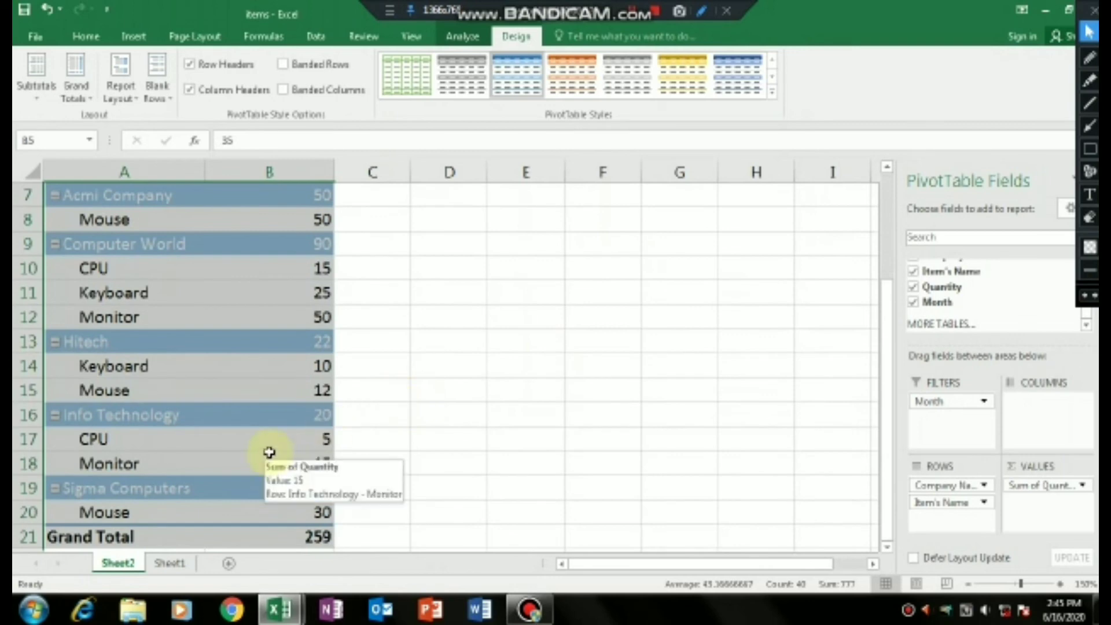
scroll(269, 452, "up", 2)
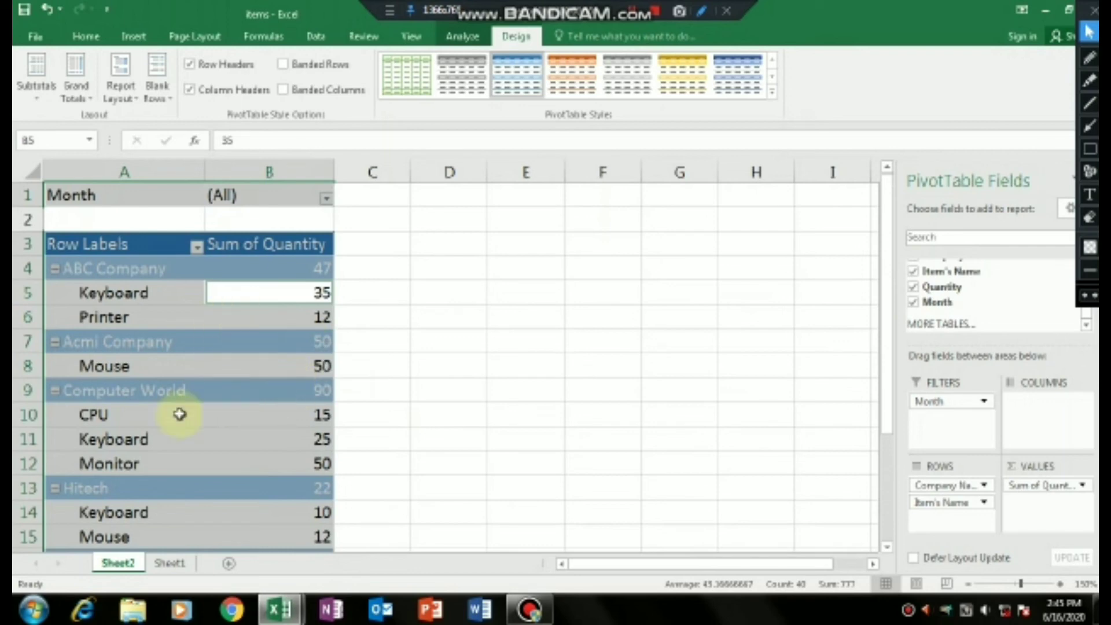
- Change Computer World's CPU quantity in cell C4 of the Sheet1 source data to 20
mouse_move(206, 452)
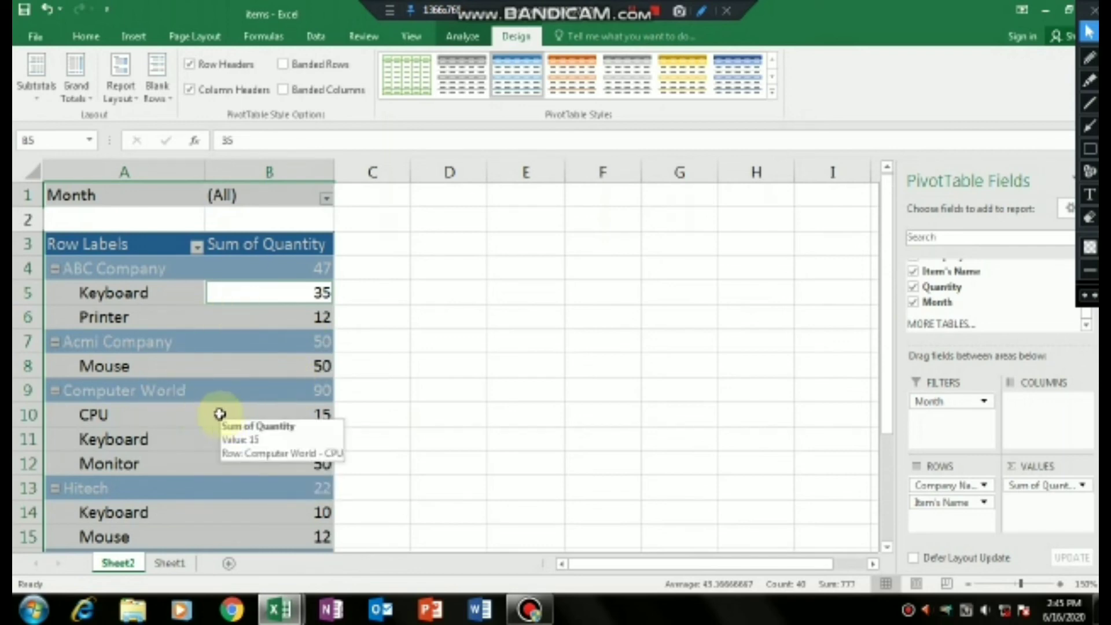
mouse_move(95, 418)
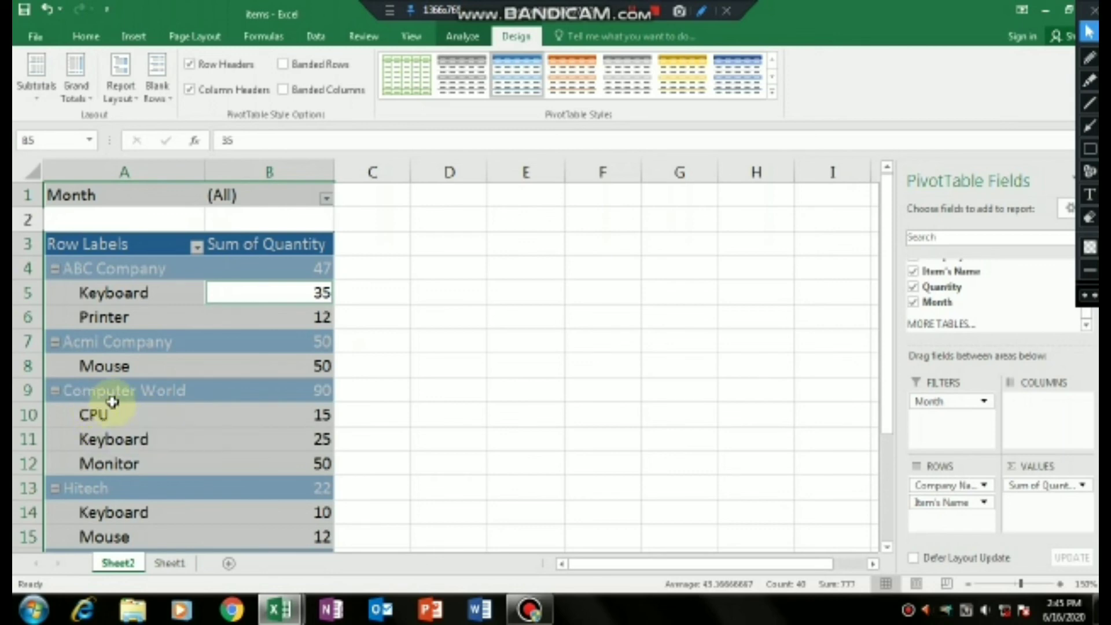
mouse_move(322, 414)
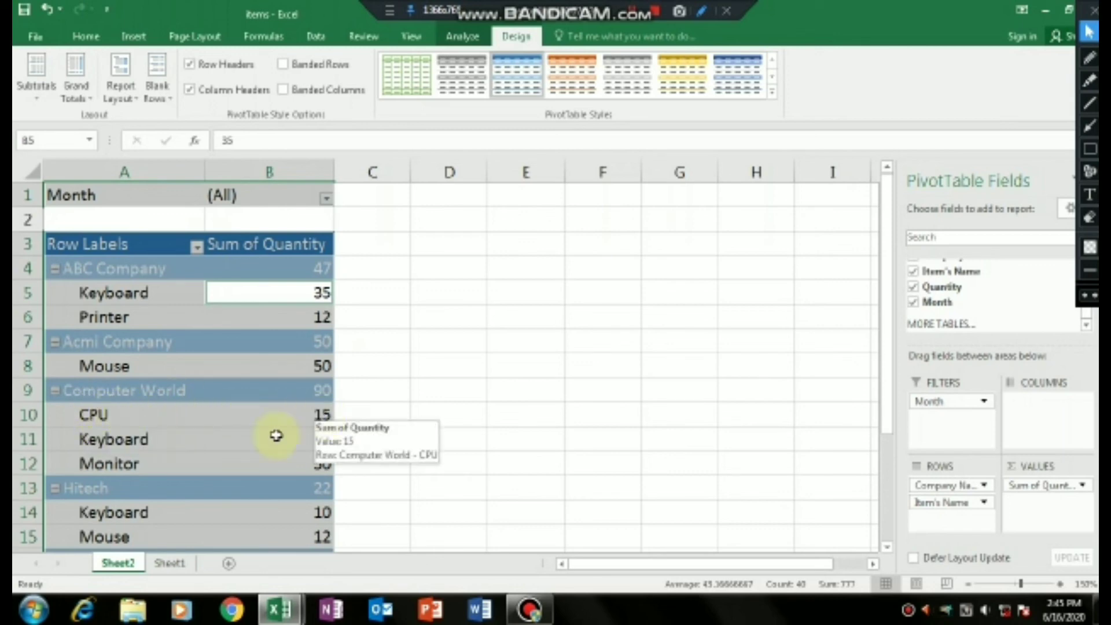
left_click(173, 564)
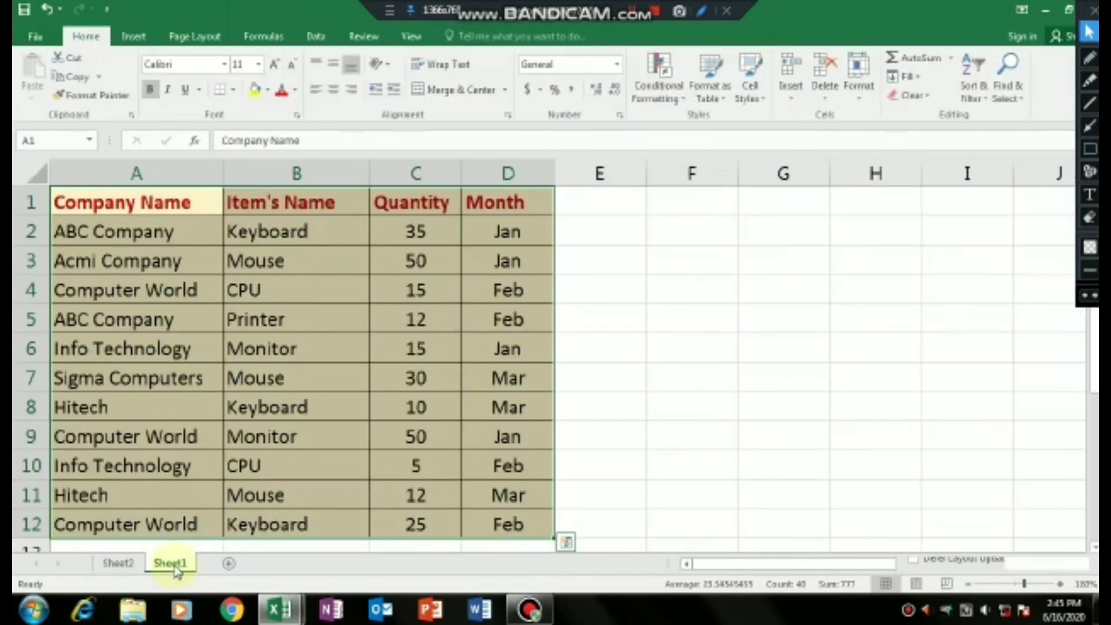
left_click(427, 293)
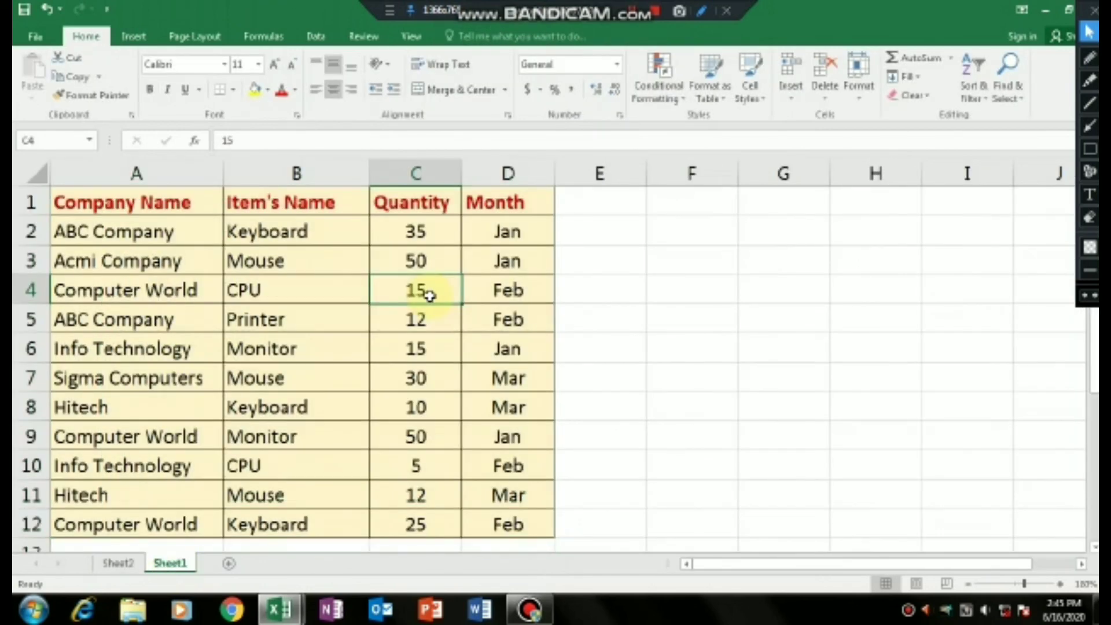
type("20")
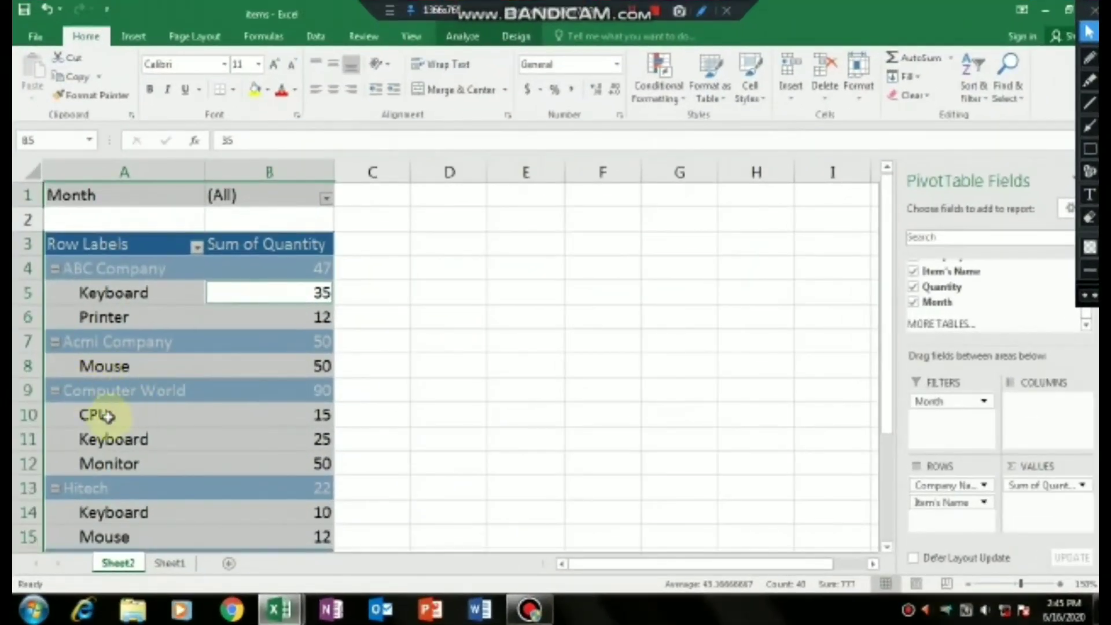
- Refresh all data on the Sheet2 PivotTable and check the Computer World quantities
left_click(317, 413)
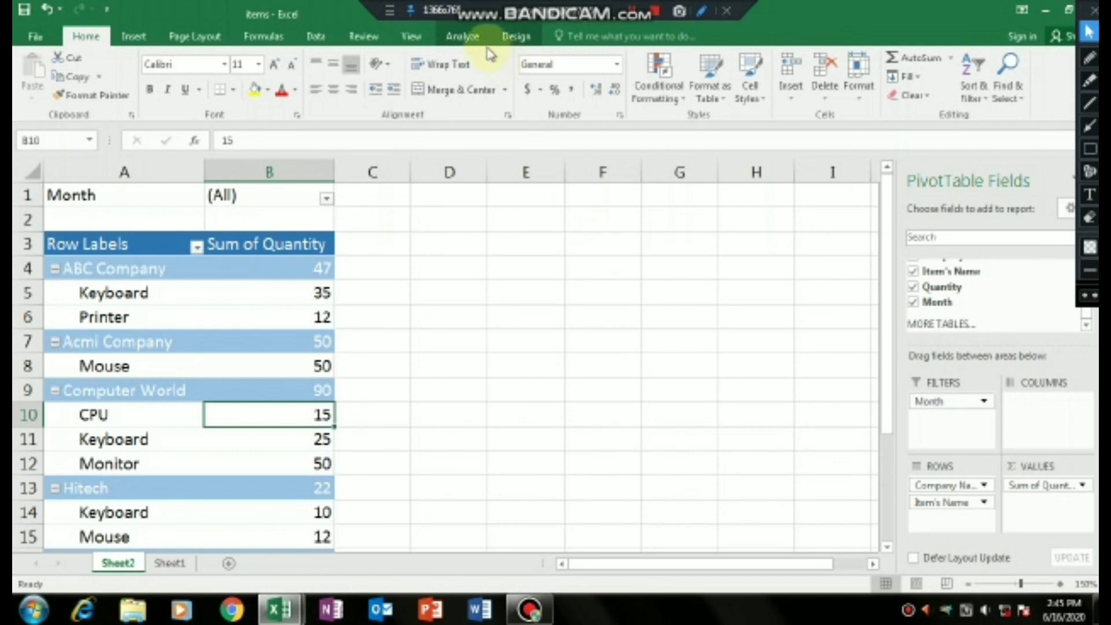
left_click(462, 37)
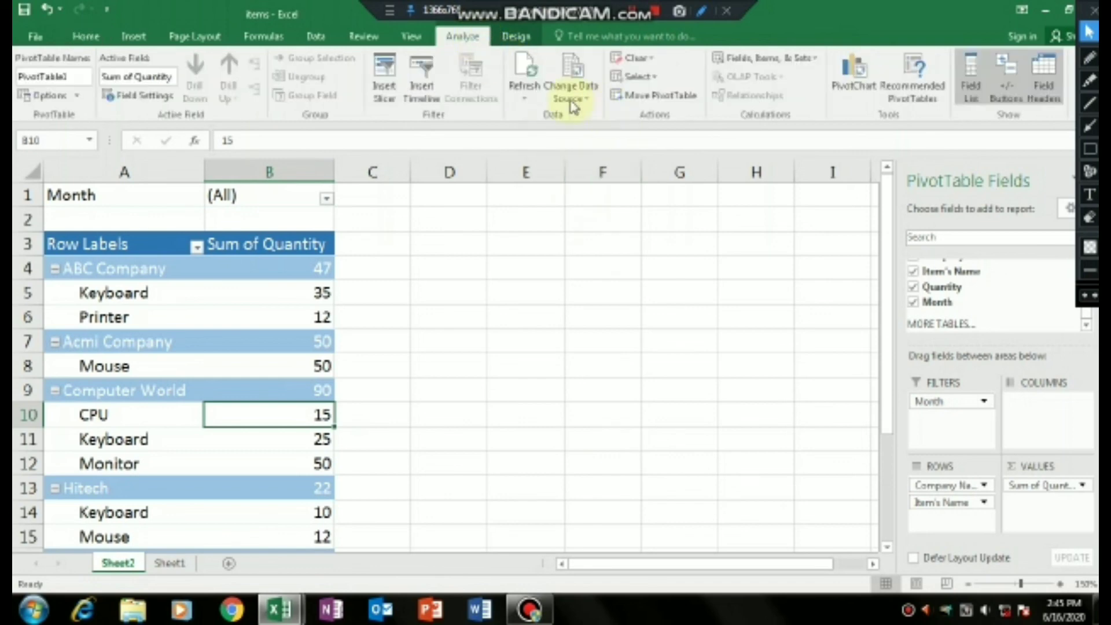
left_click(528, 103)
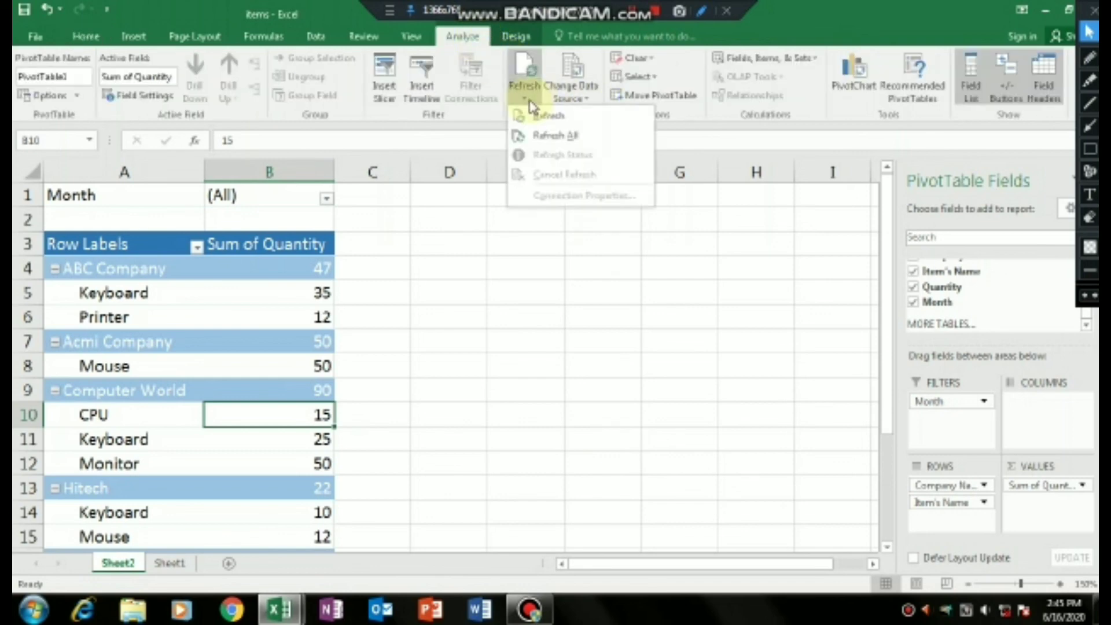
left_click(558, 139)
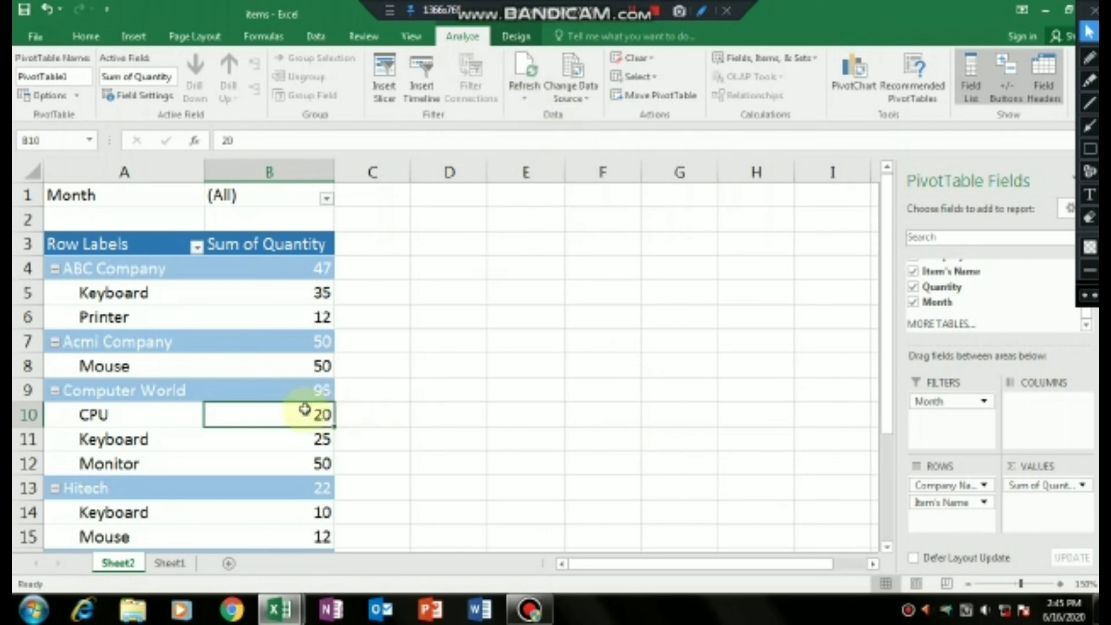
mouse_move(329, 398)
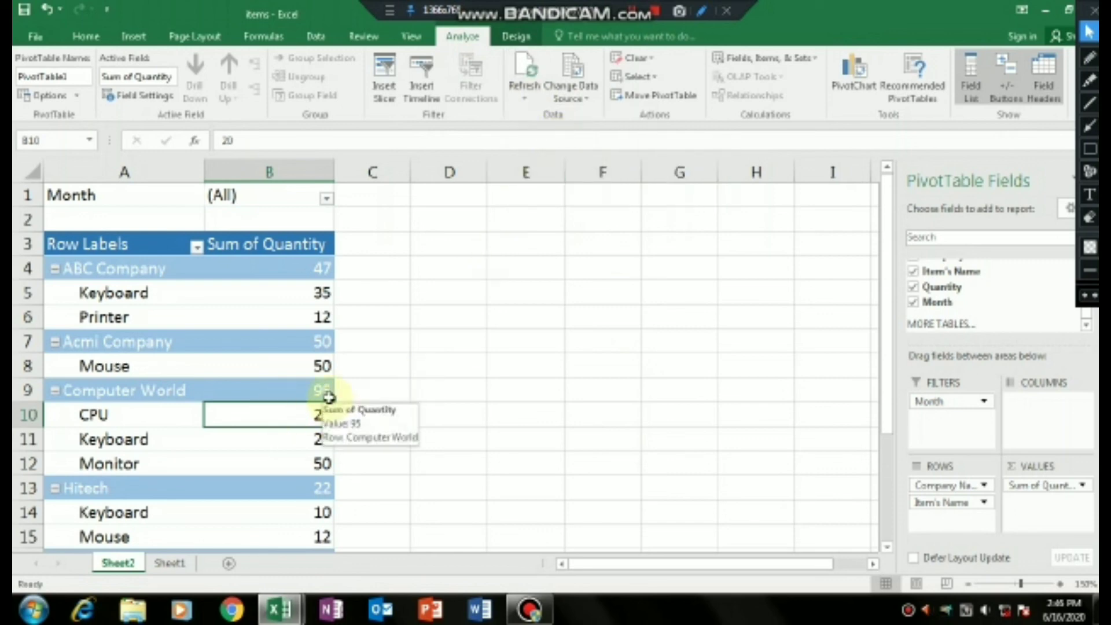